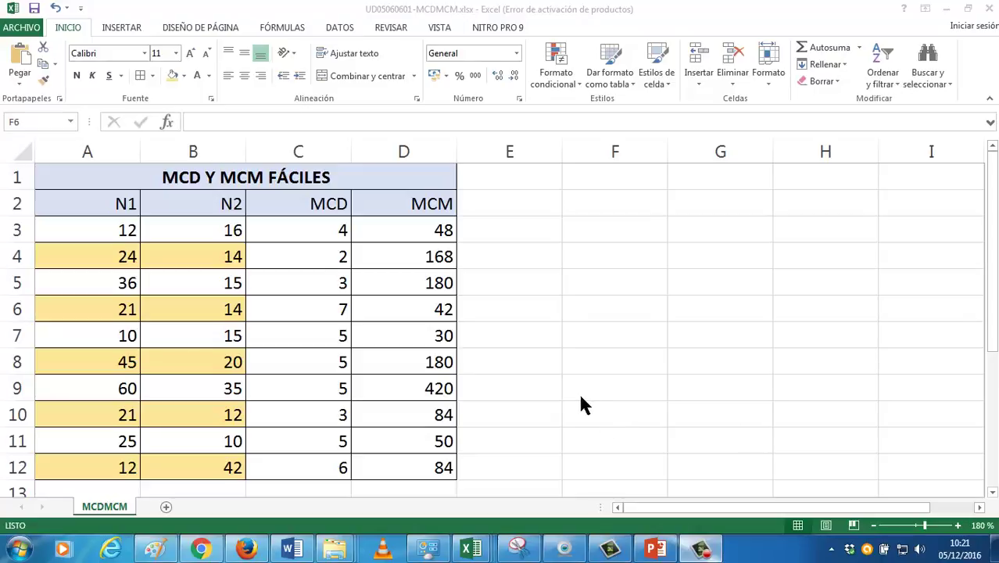
Add a new blank sheet Hoja2 after MCDMCM and zoom the view to 240%.
click(168, 510)
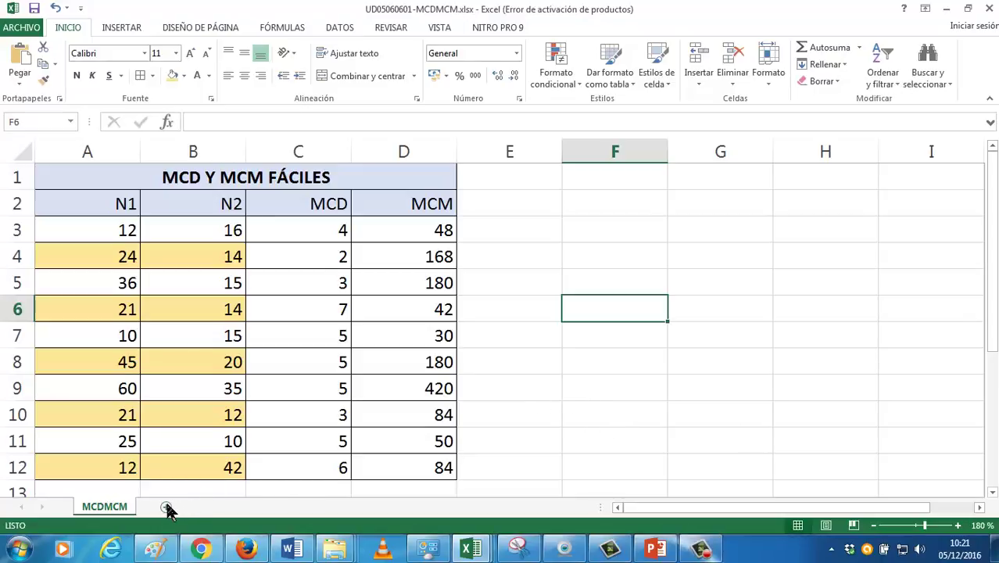
click(168, 510)
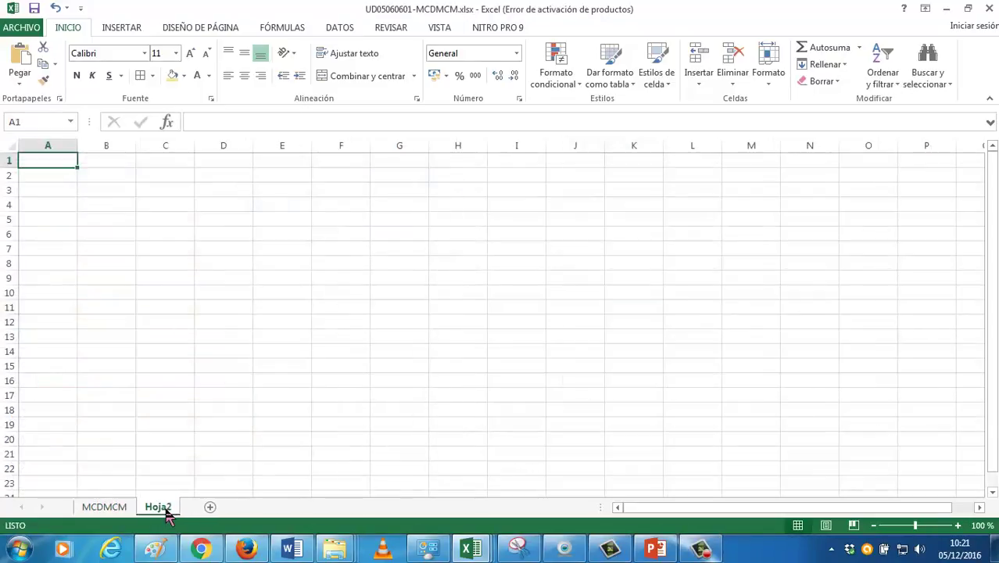
click(957, 525)
click(957, 525)
click(957, 525)
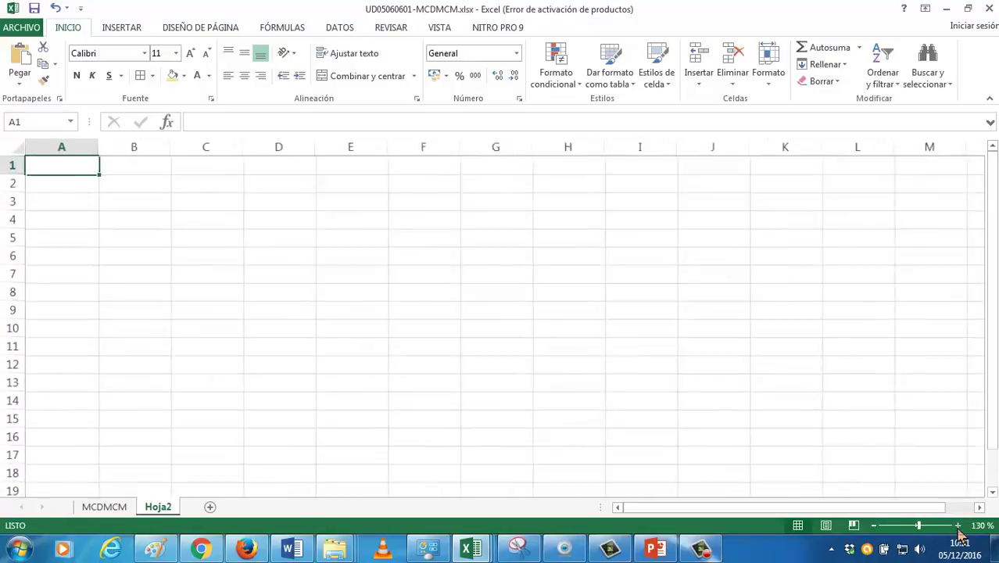
double_click(957, 525)
double_click(957, 525)
triple_click(958, 525)
double_click(958, 525)
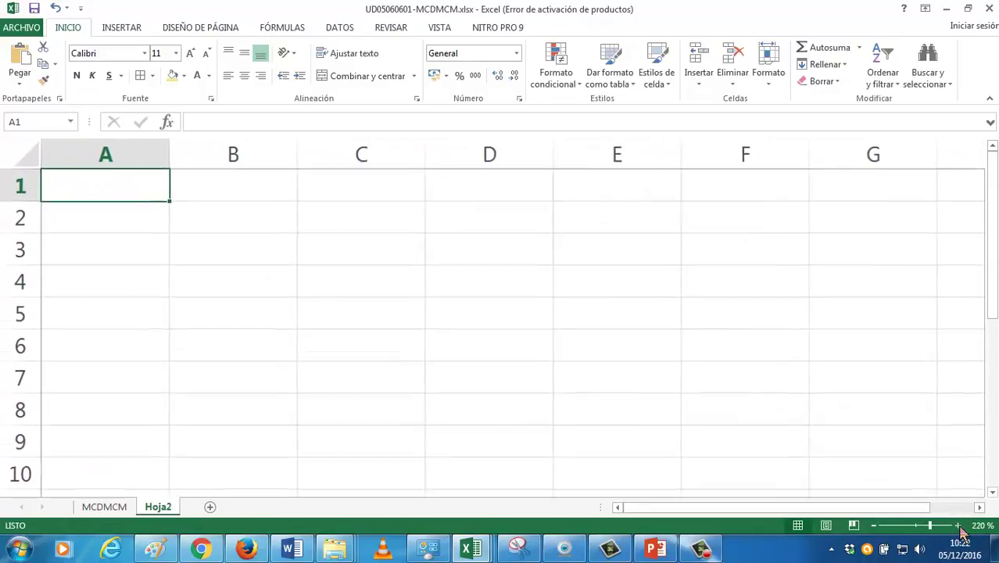
click(957, 525)
click(957, 525)
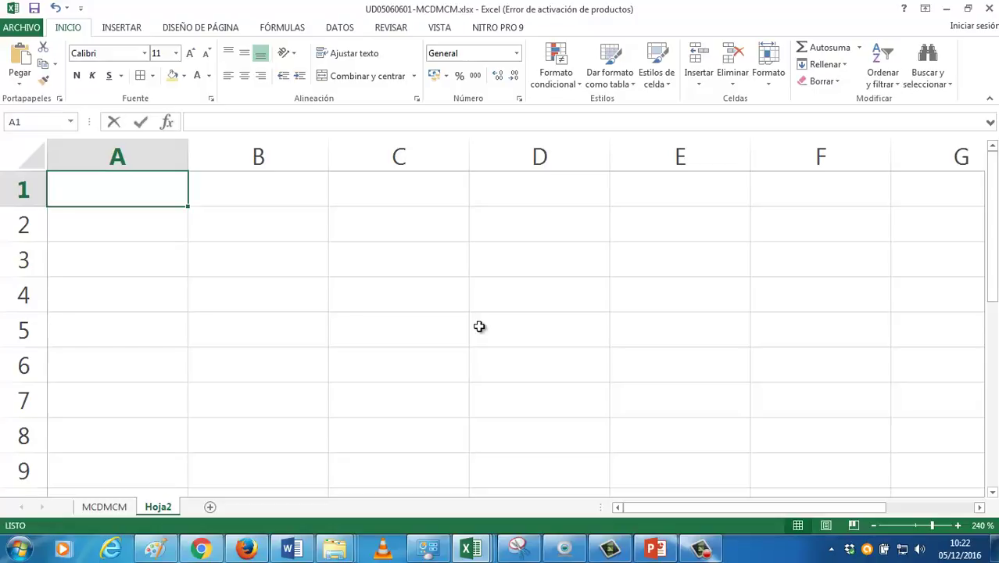
Enter the headers BASE, ALTURA and ÁREA in cells A1:C1.
text(base)
key(BackSpace)
key(BackSpace)
key(BackSpace)
key(BackSpace)
text(BASE)
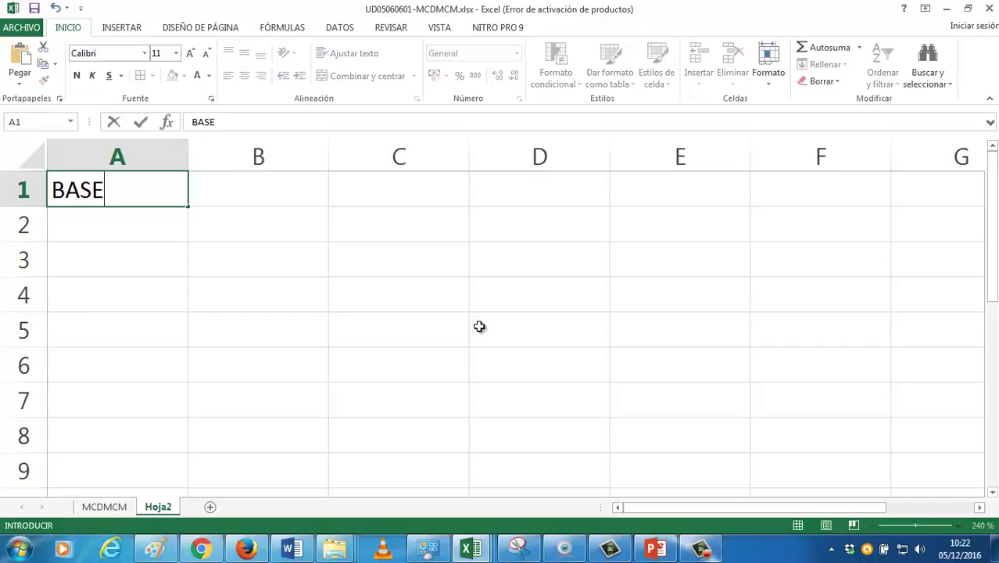
key(Tab)
text(ALTURA)
key(Tab)
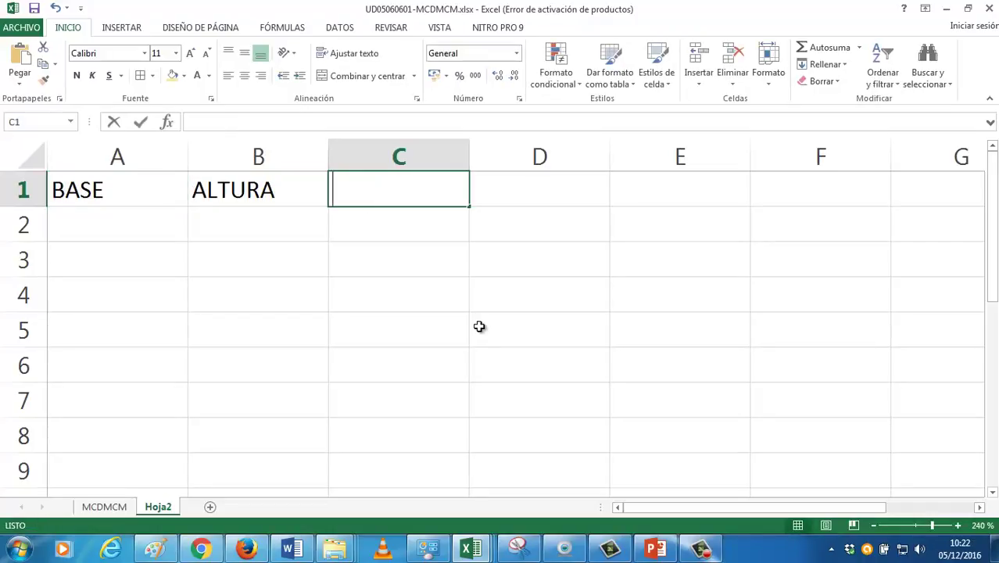
text(ÁREA)
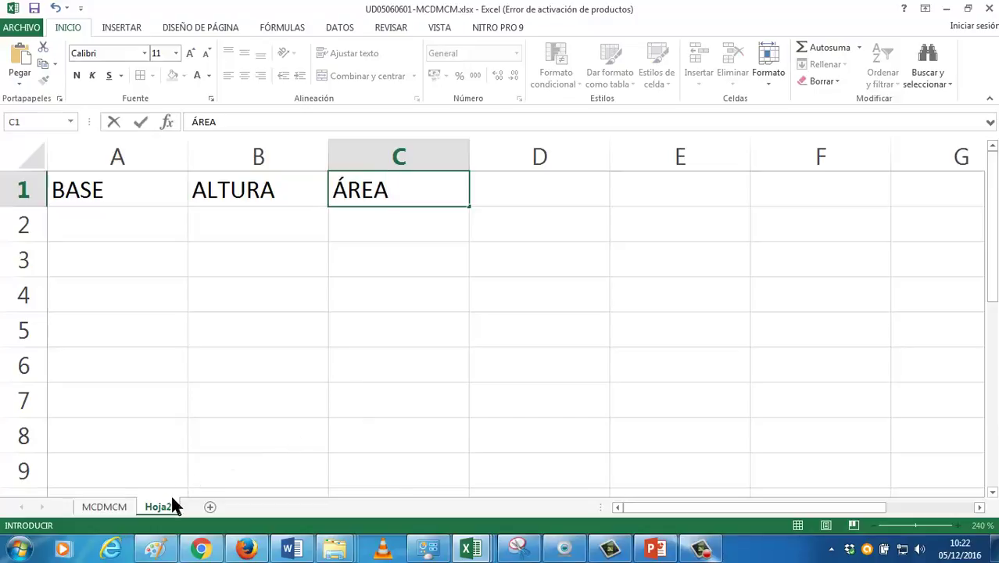
Rename the Hoja2 sheet to RECTÁNGULO.
right_click(160, 507)
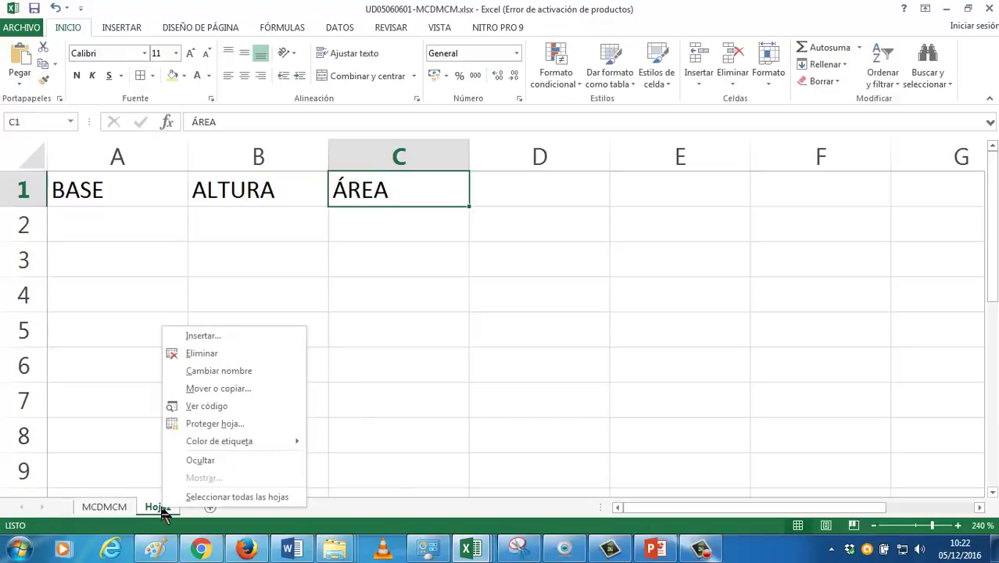
click(201, 371)
text(RECTÁN)
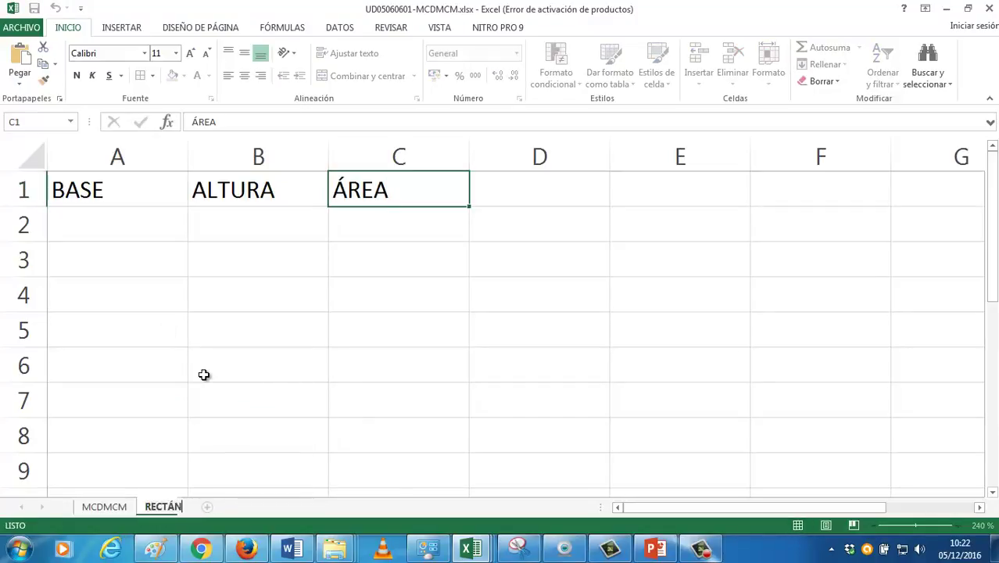
text(GULO)
click(95, 231)
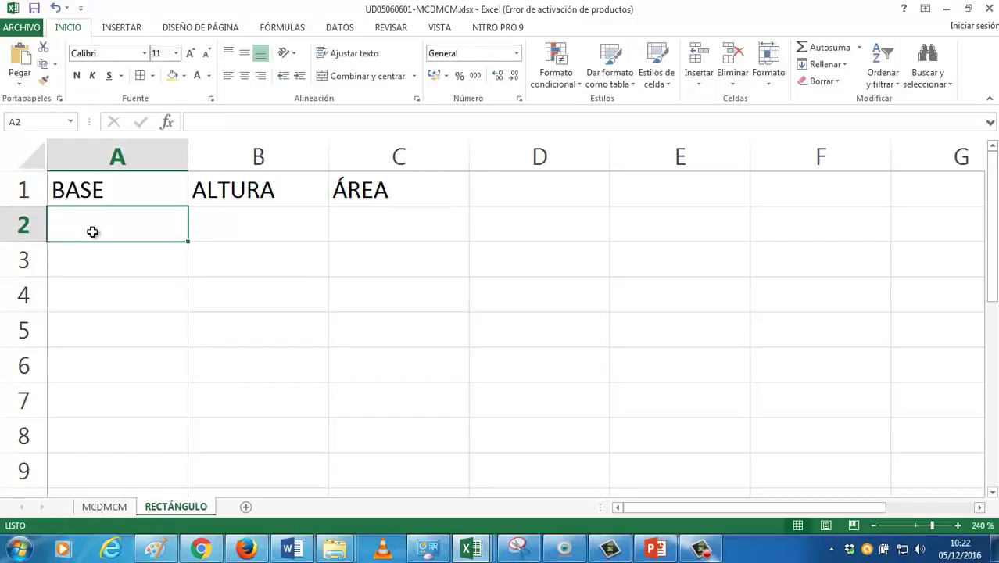
Enter base 10 in A2 and height 6 in B2.
text(10)
key(Tab)
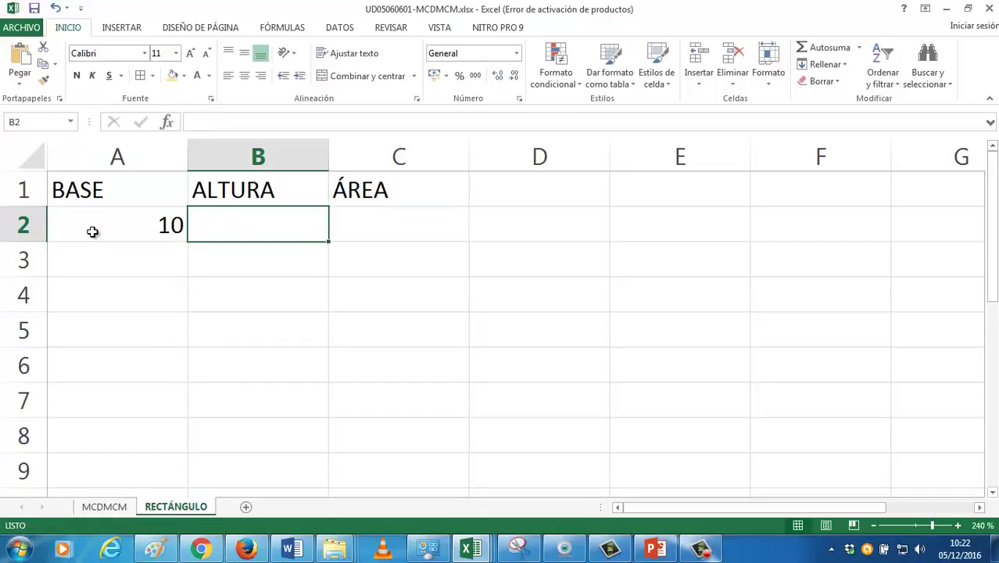
text(6)
key(Tab)
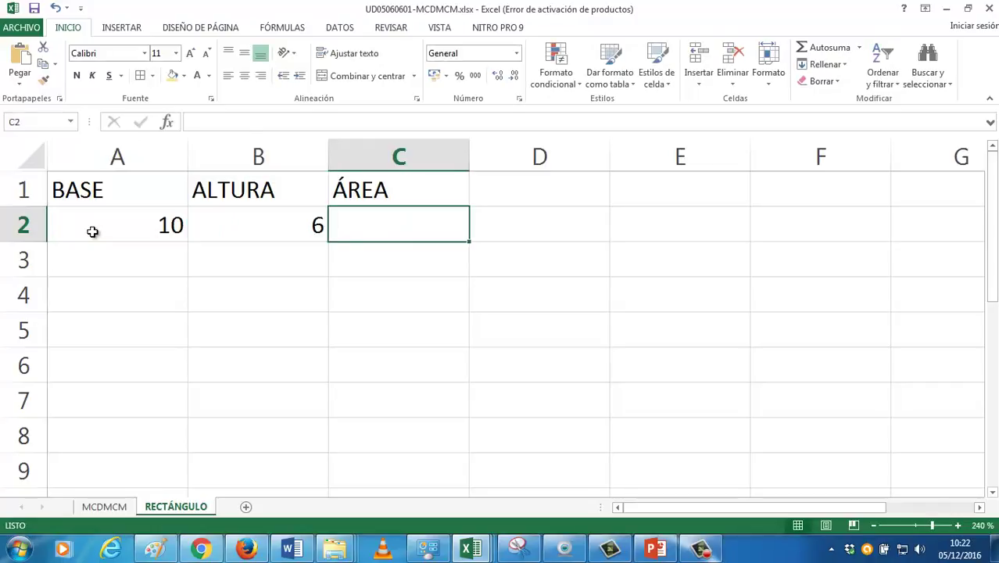
Put the area formula =A2*B2 in C2, showing 60, and check it.
text(=)
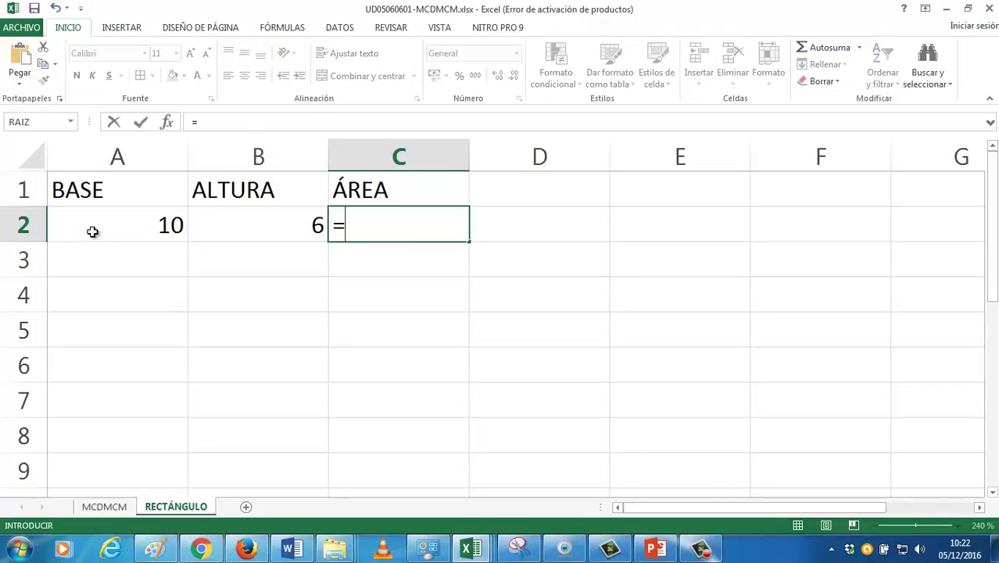
click(93, 231)
text(*)
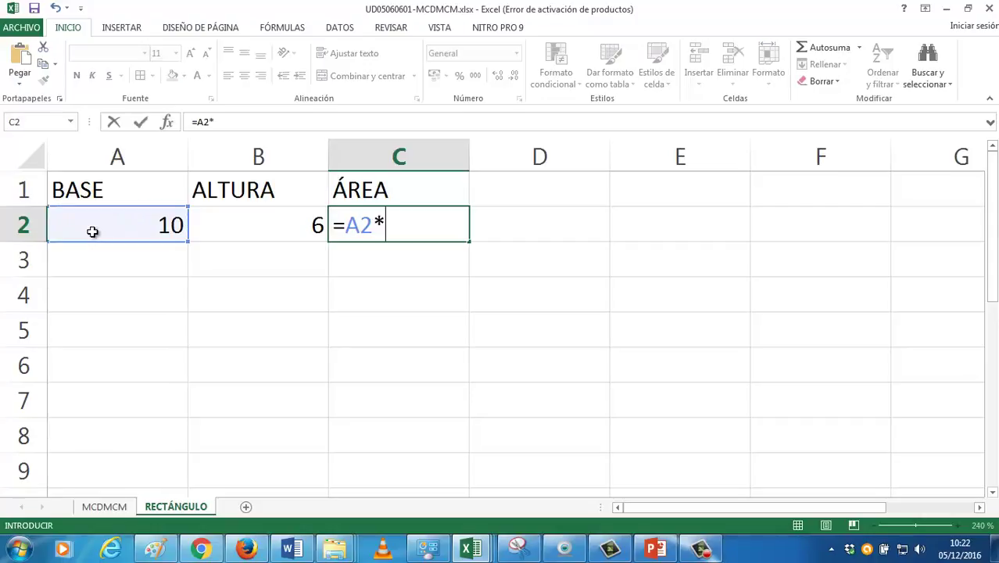
click(225, 232)
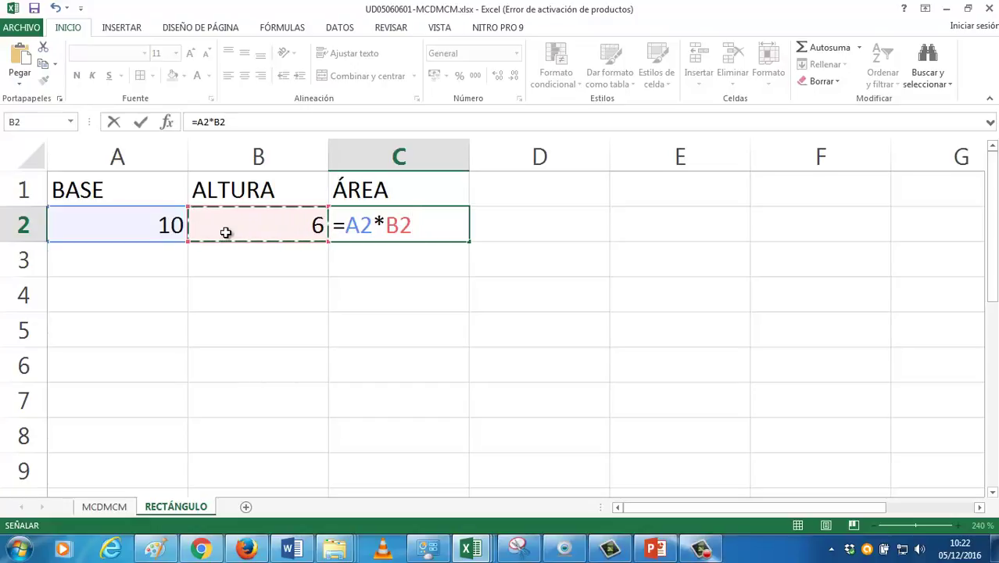
key(Return)
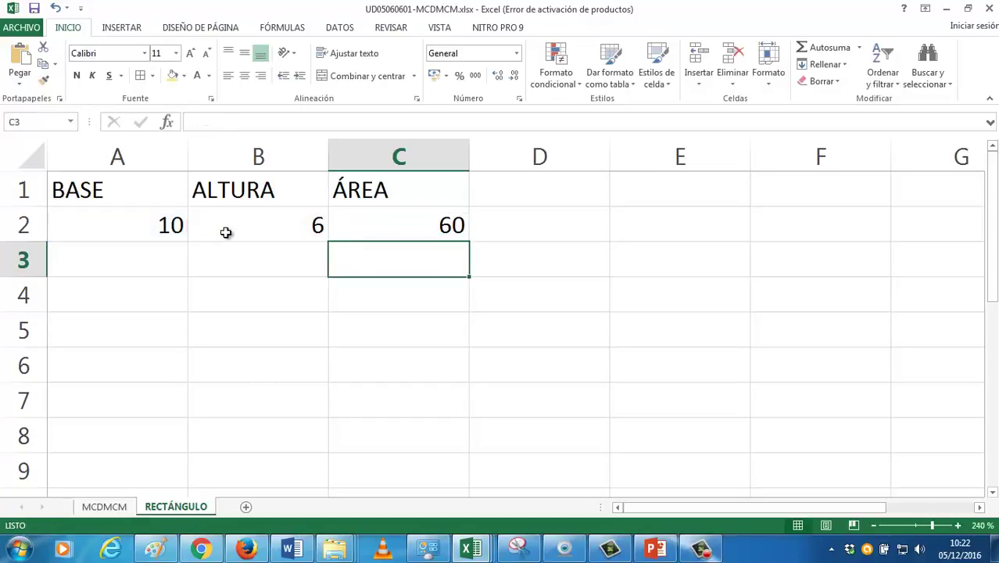
key(Up)
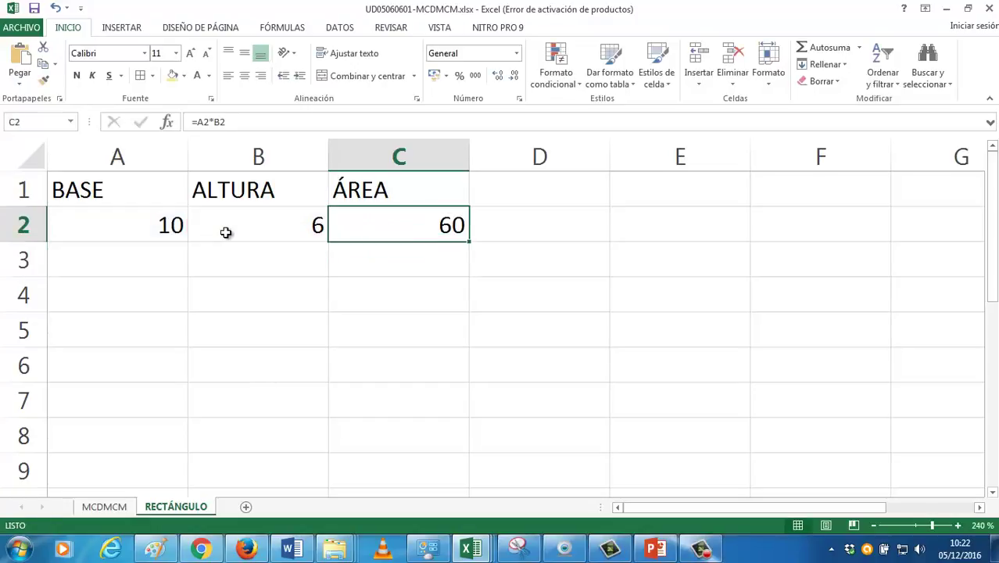
double_click(356, 229)
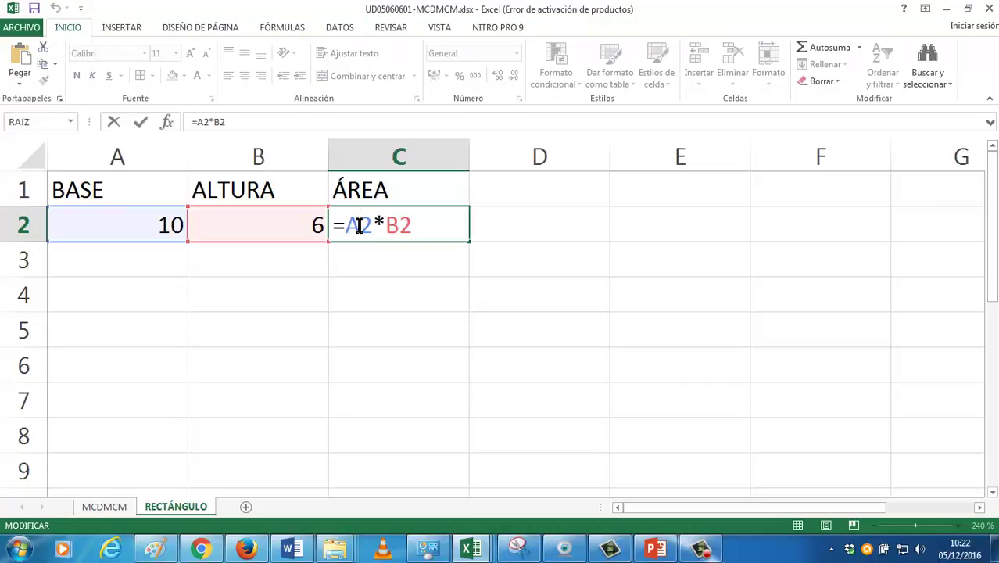
key(Return)
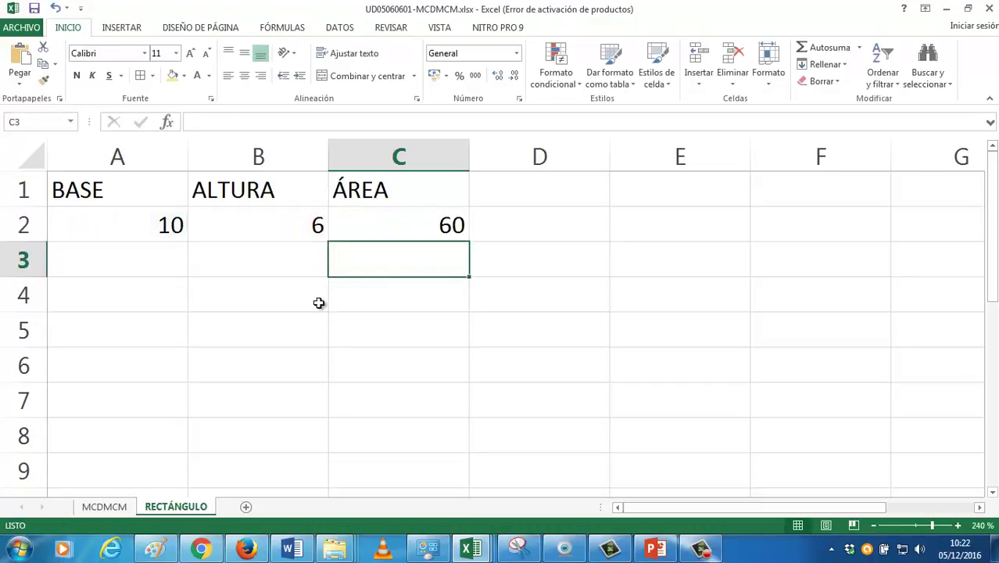
Add a new blank sheet Hoja3 and zoom in on it.
click(245, 507)
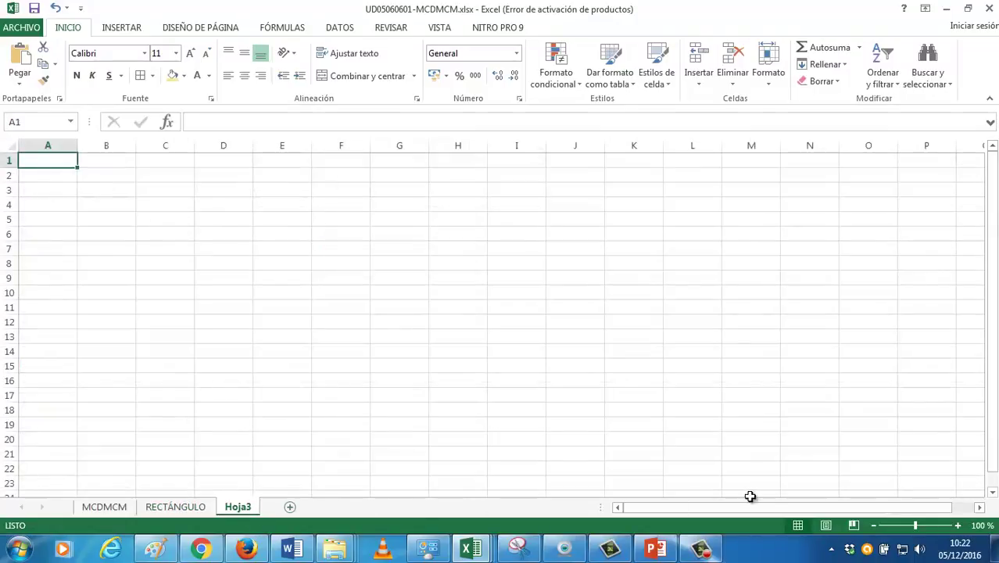
click(957, 525)
click(957, 525)
click(957, 525)
click(957, 525)
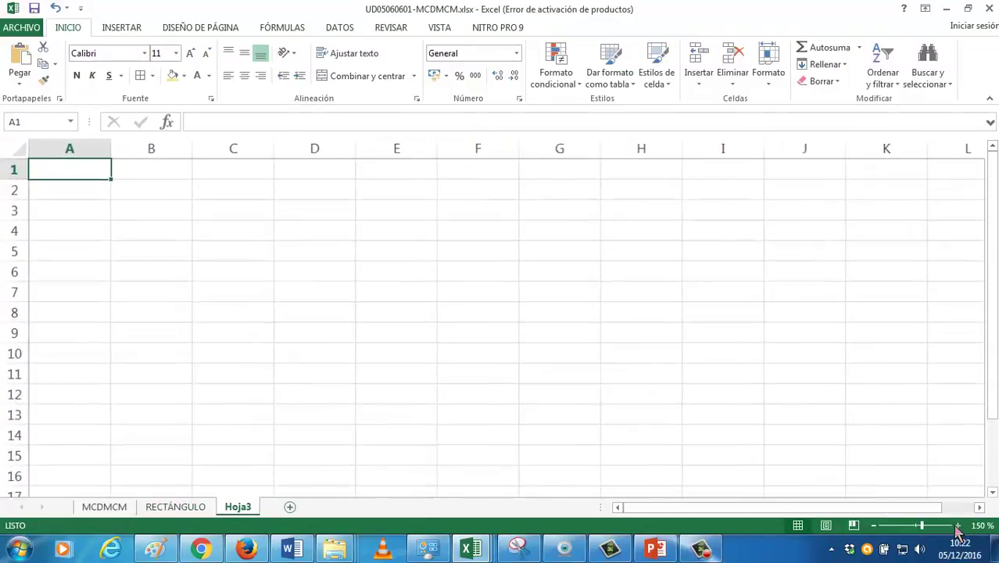
click(958, 525)
click(957, 525)
click(956, 526)
click(957, 525)
click(957, 526)
click(956, 525)
click(956, 525)
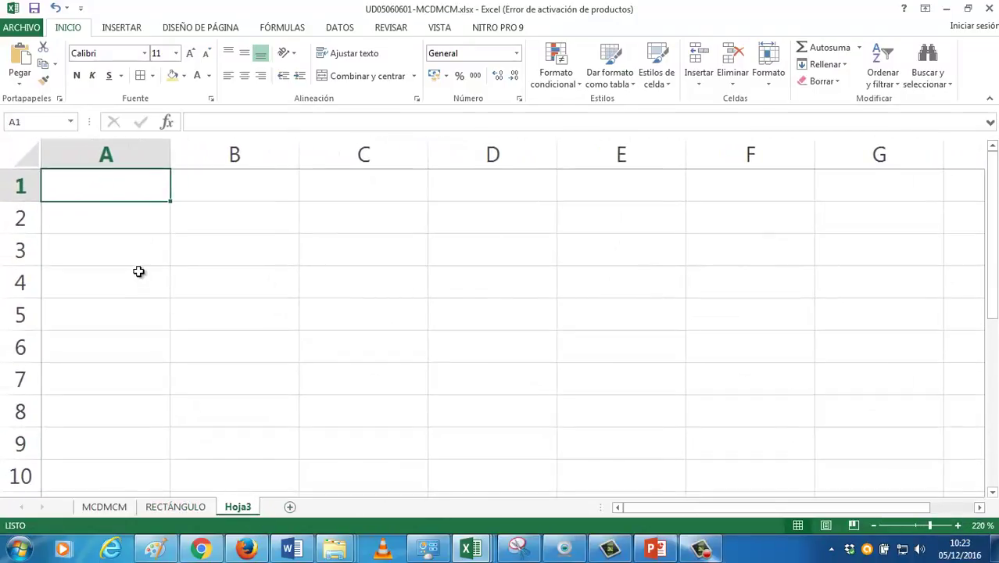
Enter the headers BASE, ALTURA and ÁREA in A1:C1.
text(BASE)
key(Tab)
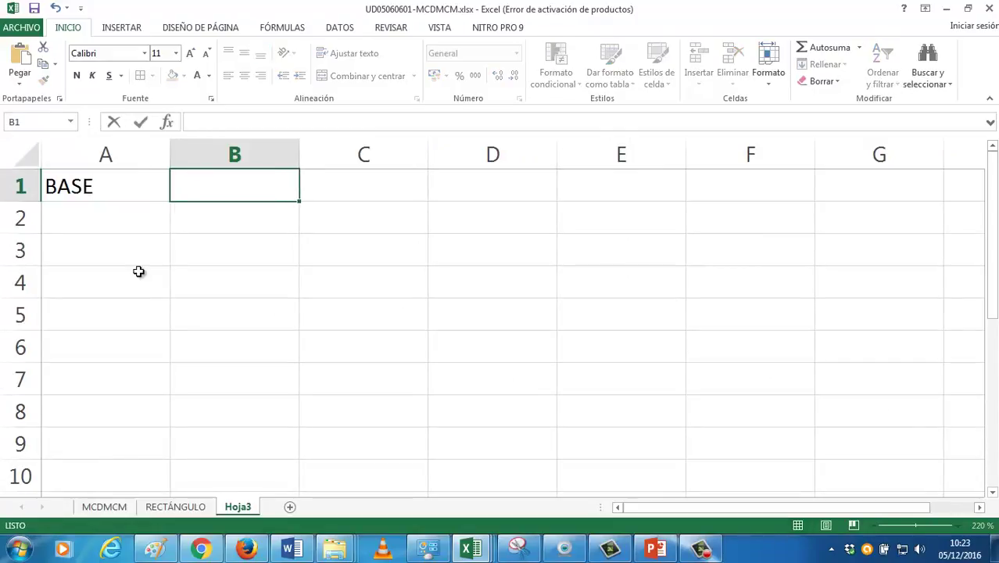
text(ALTURA)
key(Tab)
text(ÁREA)
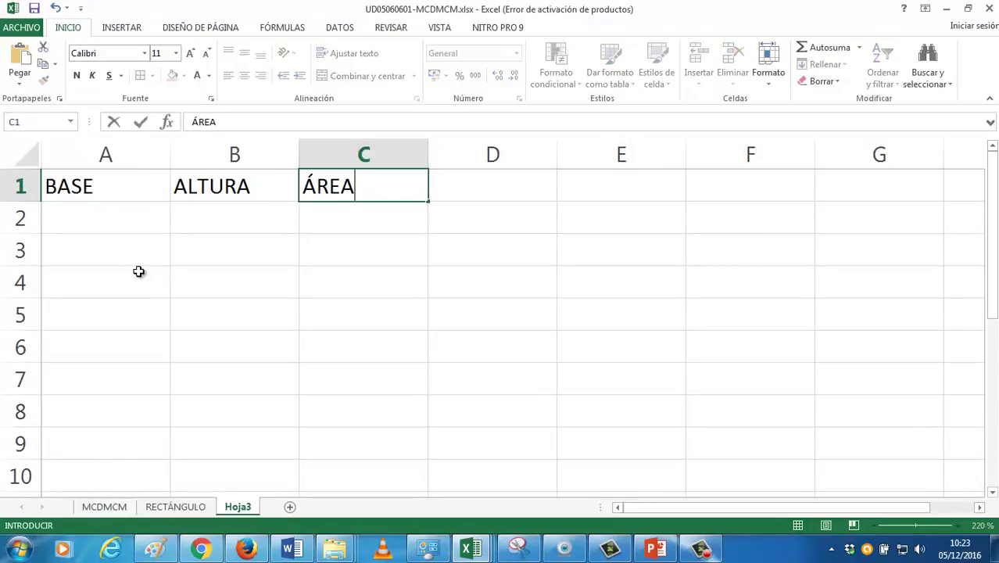
key(Down)
key(Home)
key(Right)
key(Right)
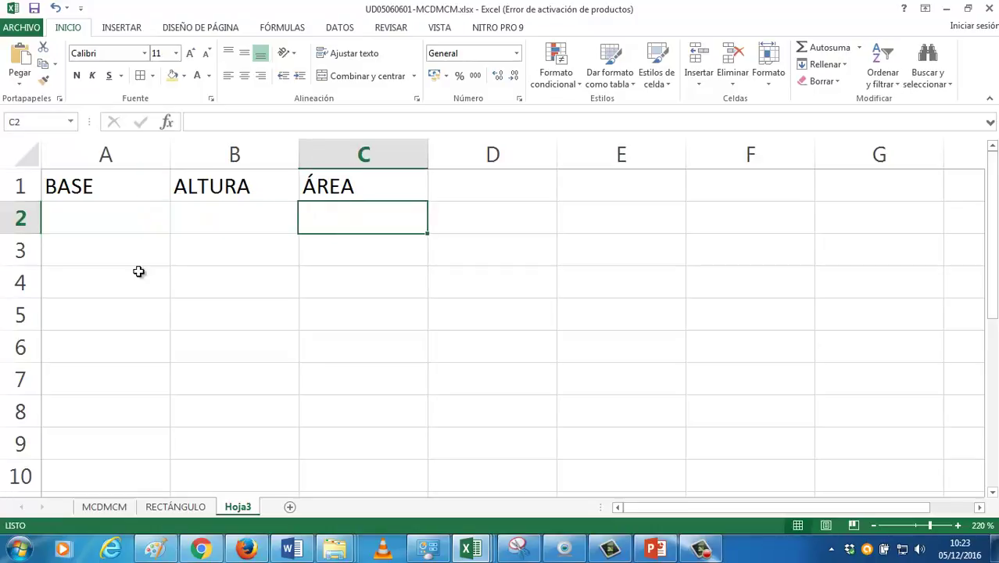
text(=)
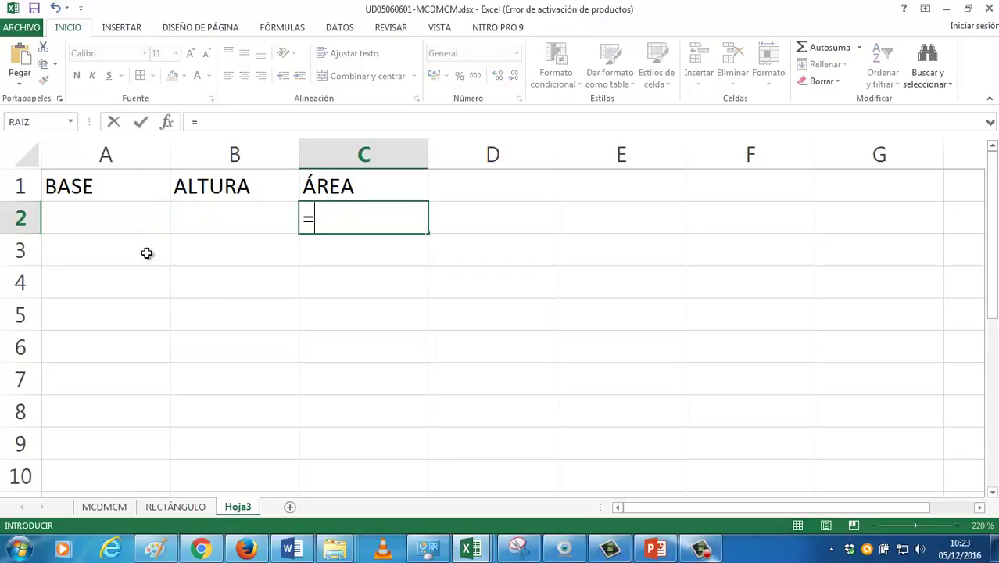
key(Escape)
Enter base 5 in A2 and height 2 in B2.
click(118, 228)
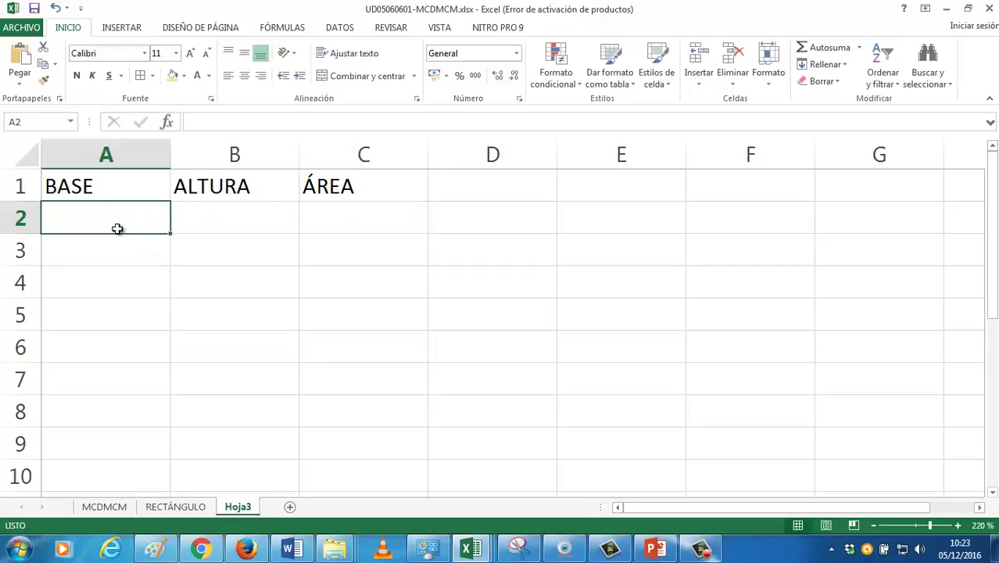
text(5)
key(Tab)
text(2)
key(ctrl+Return)
key(Right)
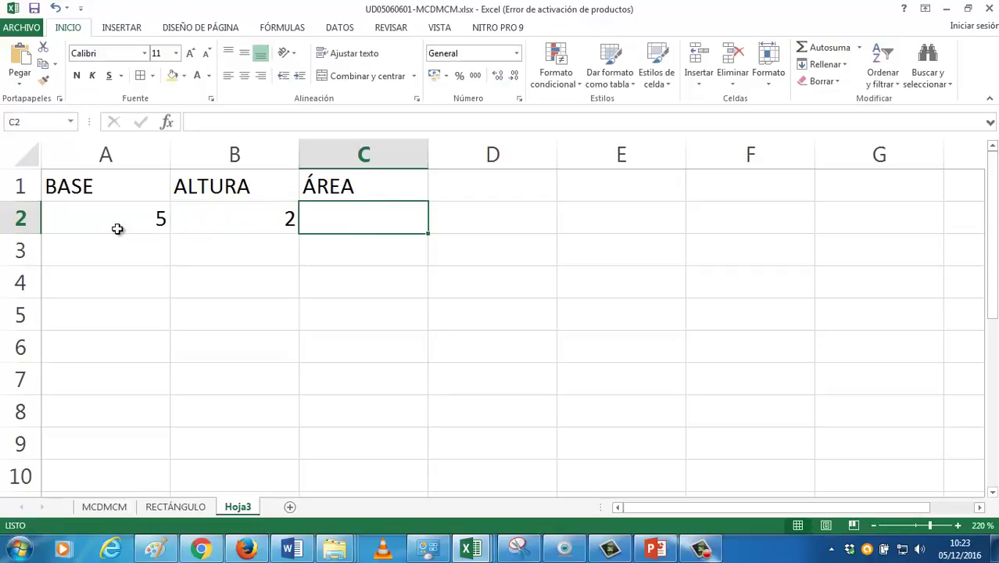
Put the triangle area formula =A2*B2/2 in C2.
text(=)
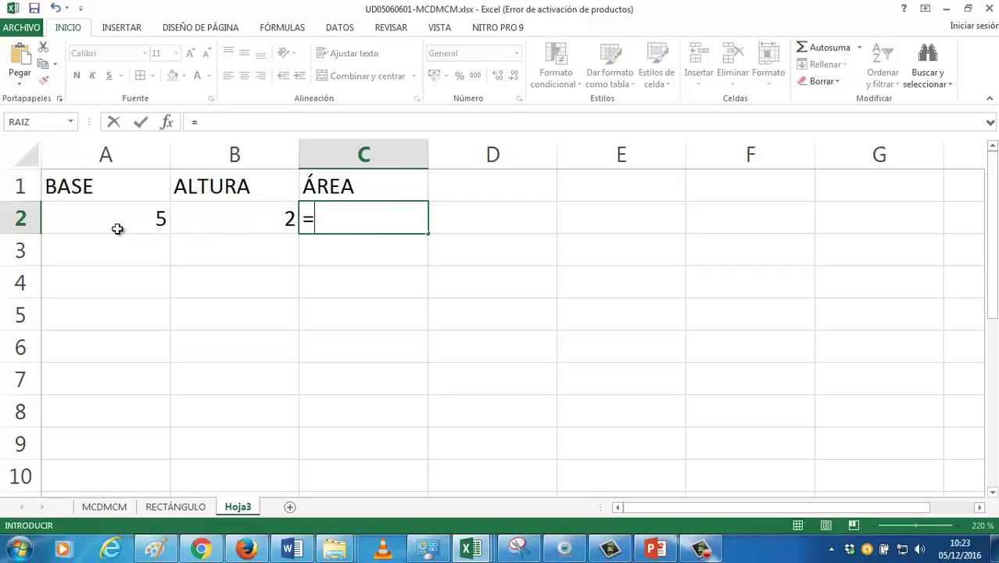
click(118, 228)
text(*)
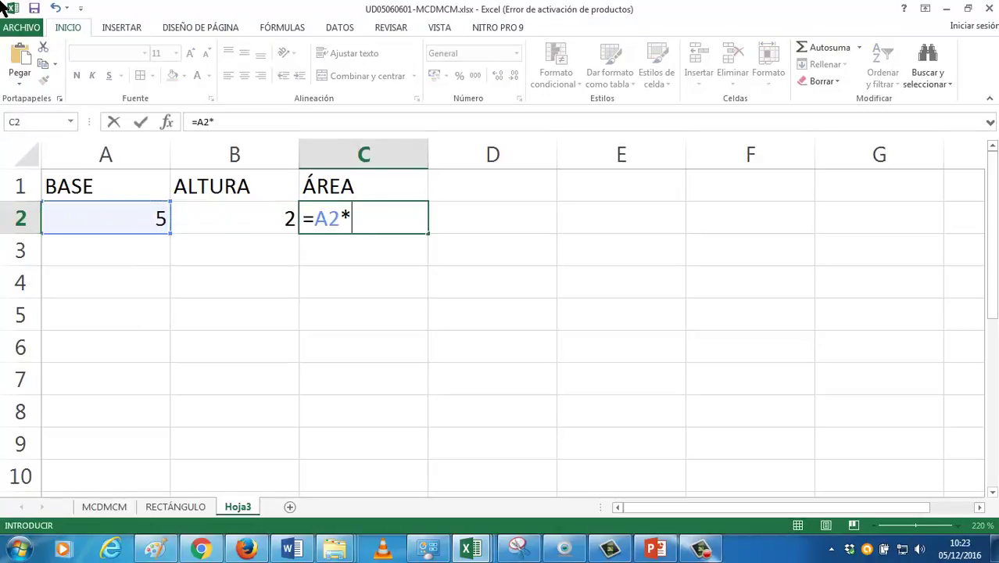
click(222, 218)
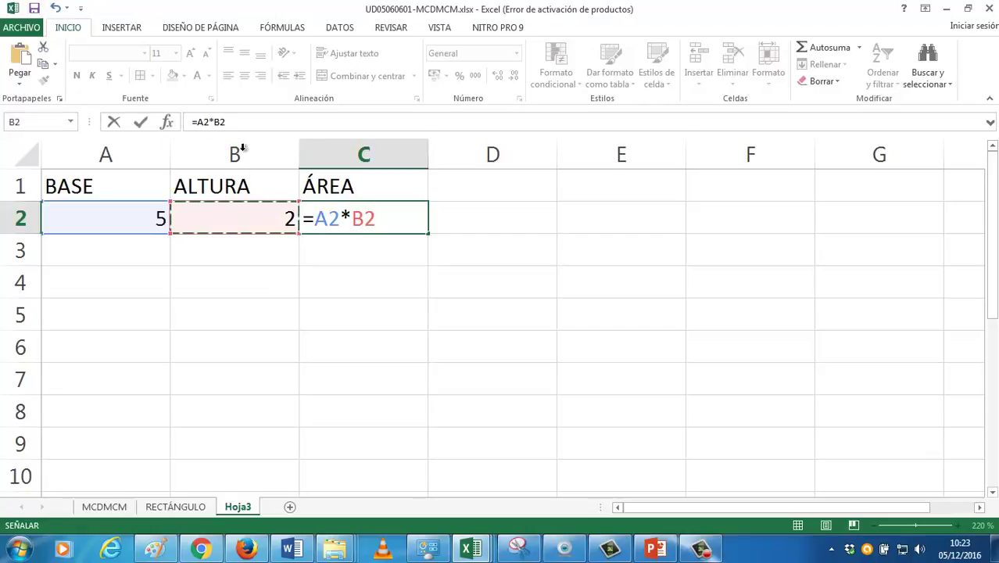
text(/2)
key(Return)
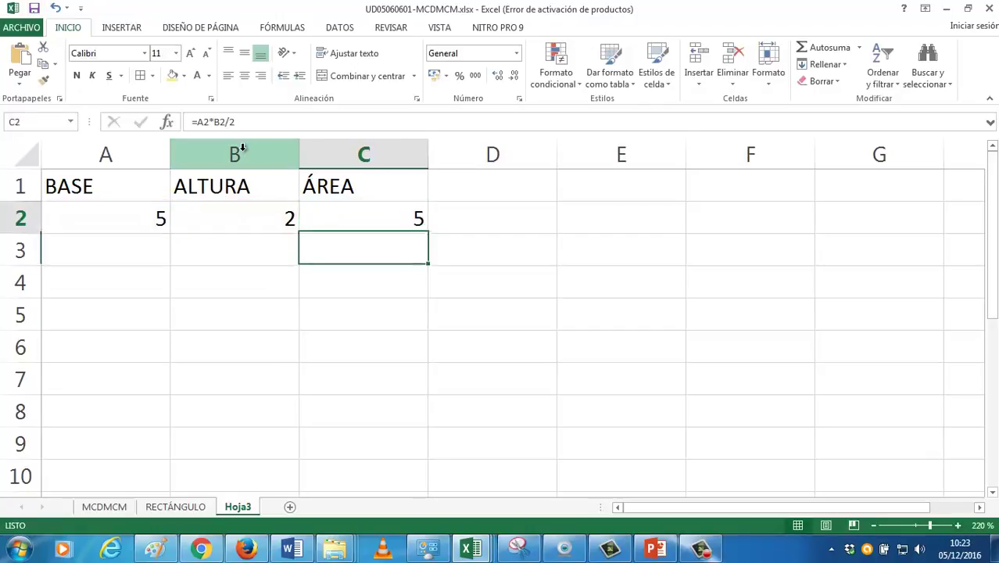
Change the height in B2 to 3, making the area 7,5.
click(229, 229)
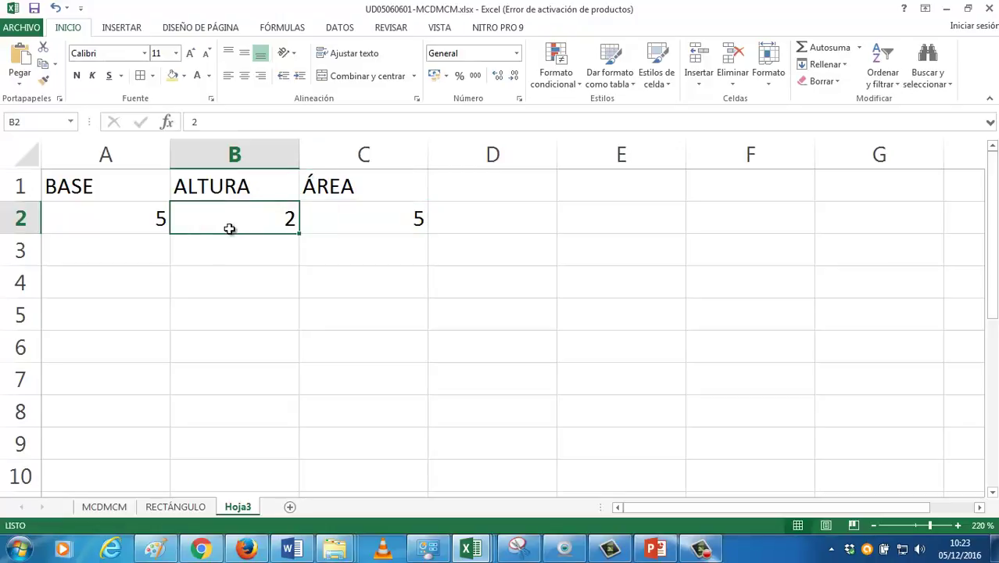
text(3)
key(Up)
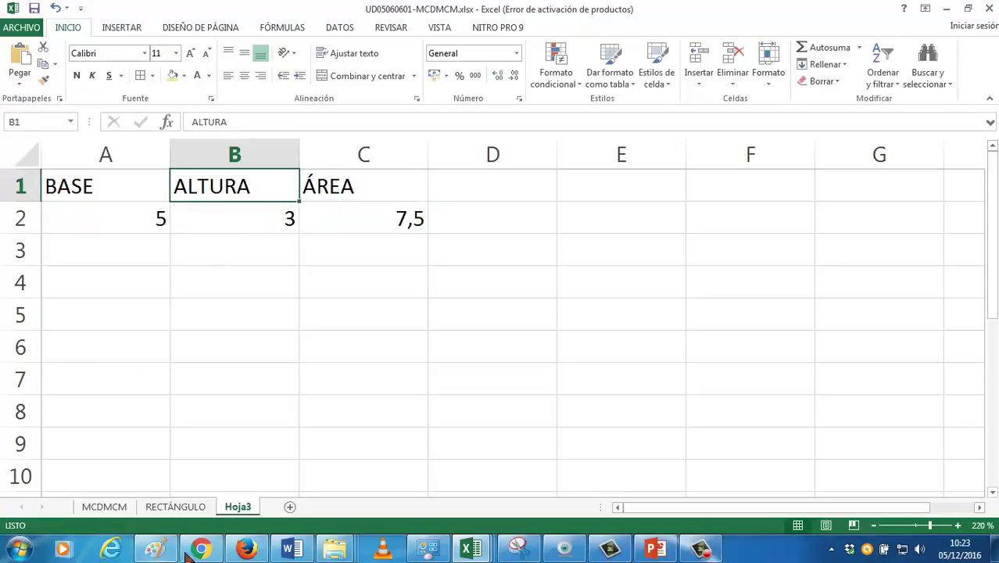
On the RECTÁNGULO sheet, draw a rectangle shape over cells D4 to F6.
click(175, 506)
click(317, 265)
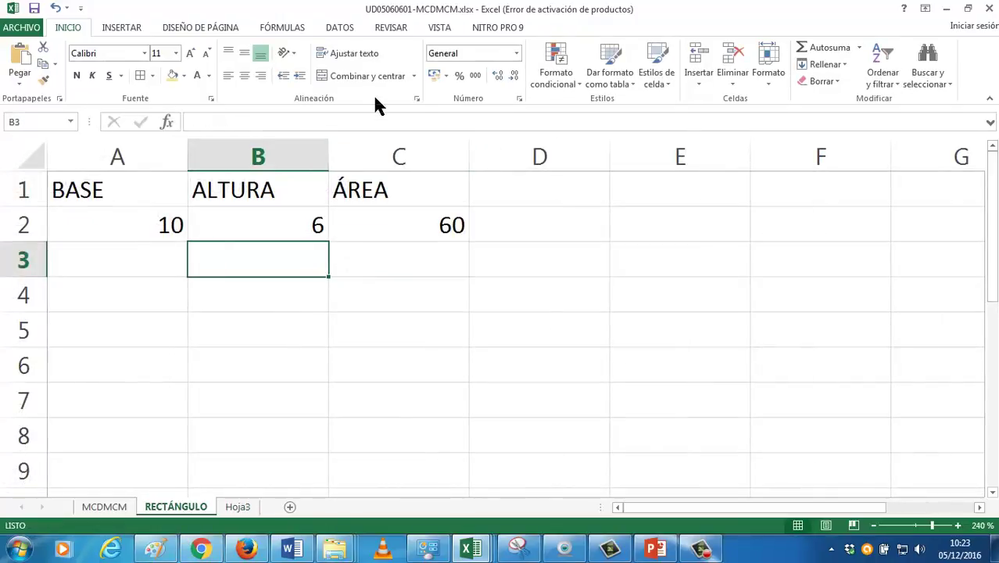
click(130, 30)
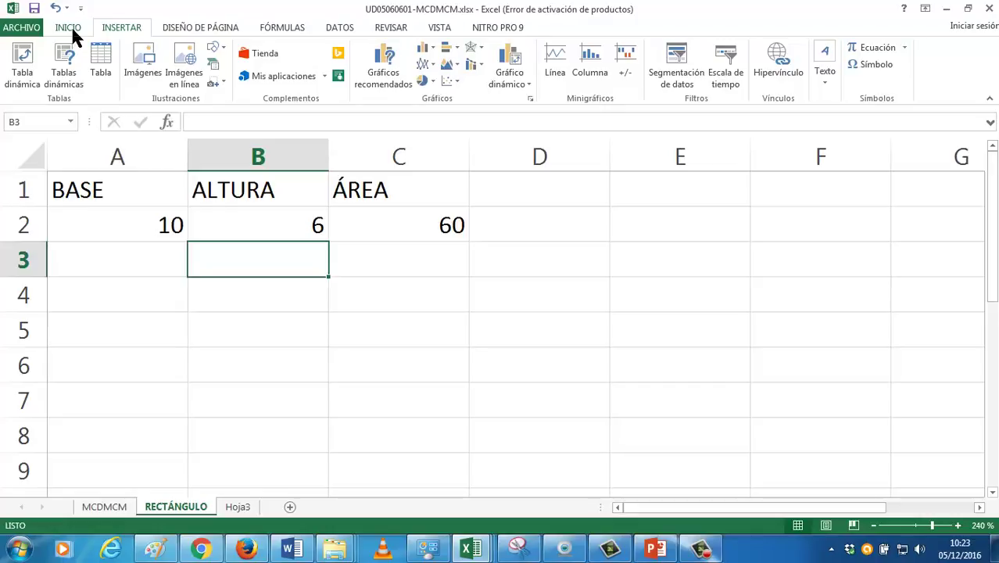
click(224, 50)
key(Escape)
drag(467, 267, 786, 366)
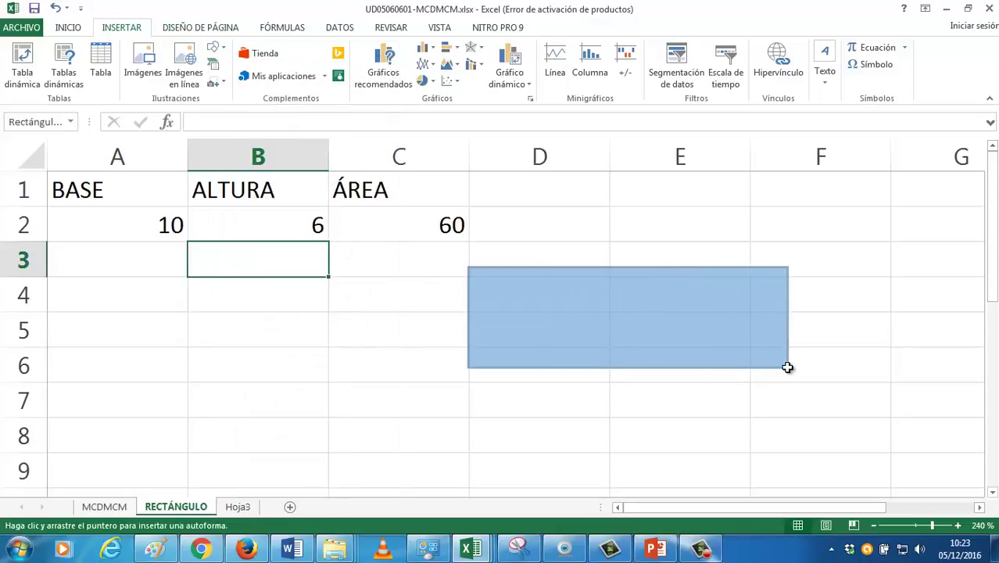
On Hoja3, draw an isosceles triangle shape over cells D3 to F10.
click(239, 506)
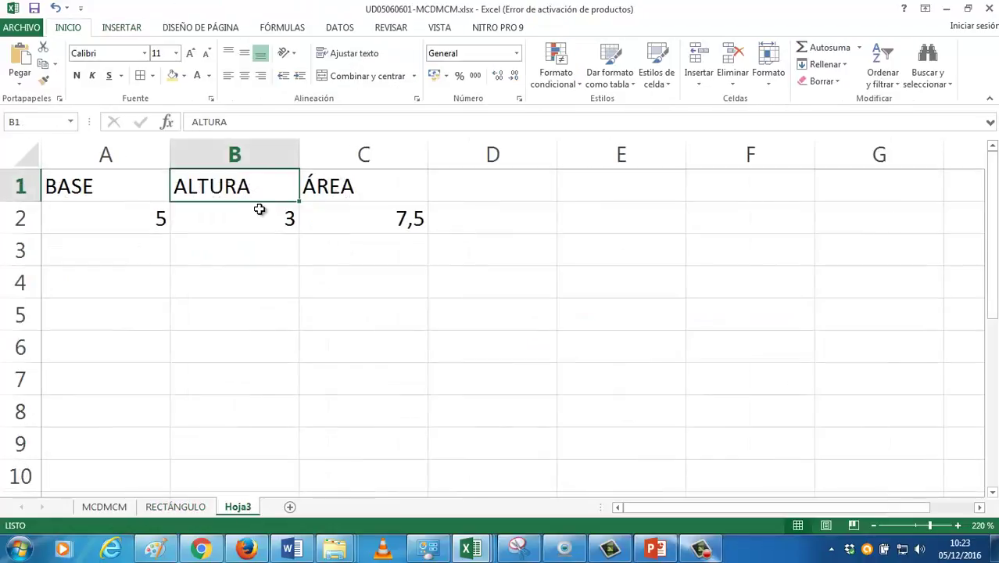
click(117, 28)
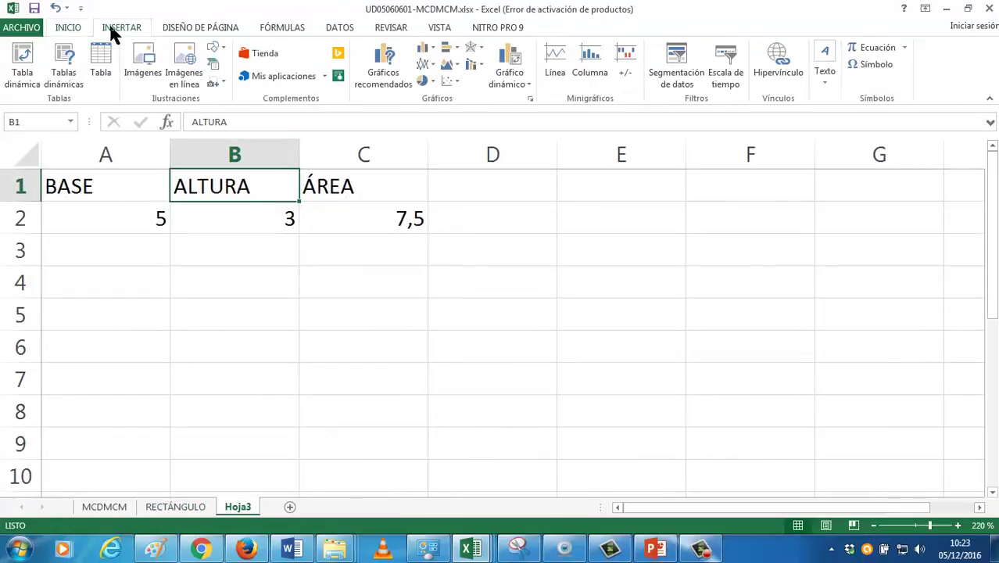
click(218, 51)
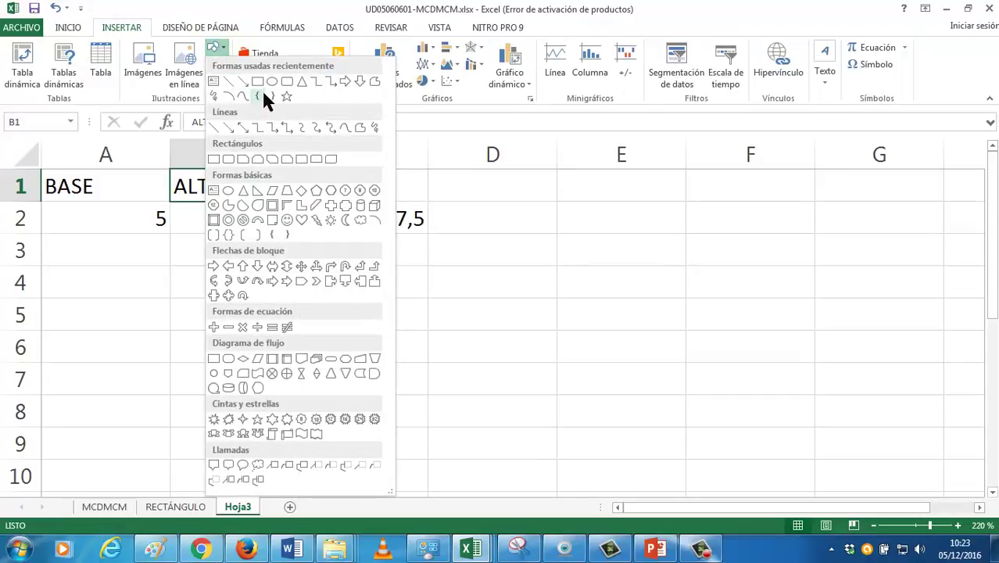
click(301, 81)
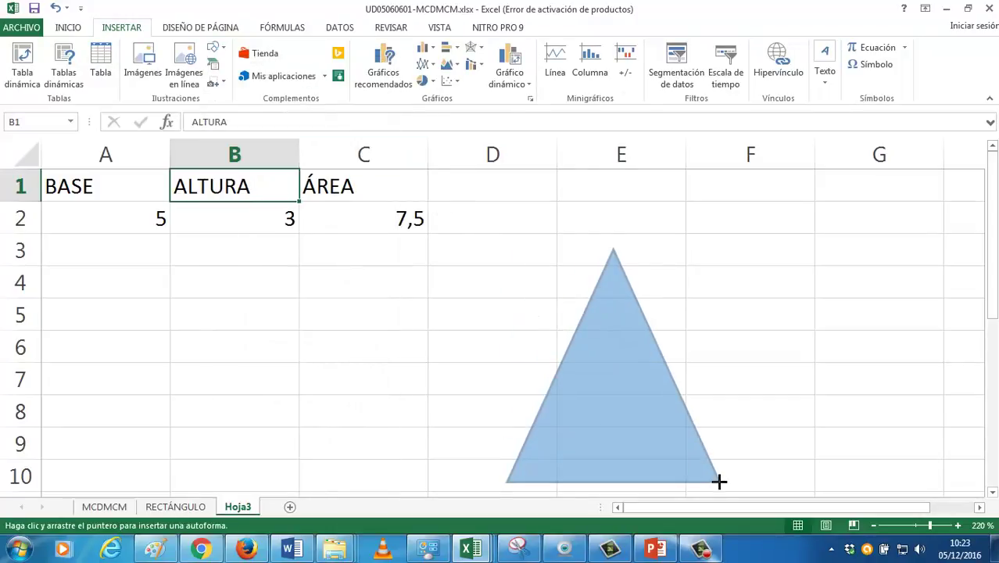
drag(659, 415, 707, 474)
click(383, 211)
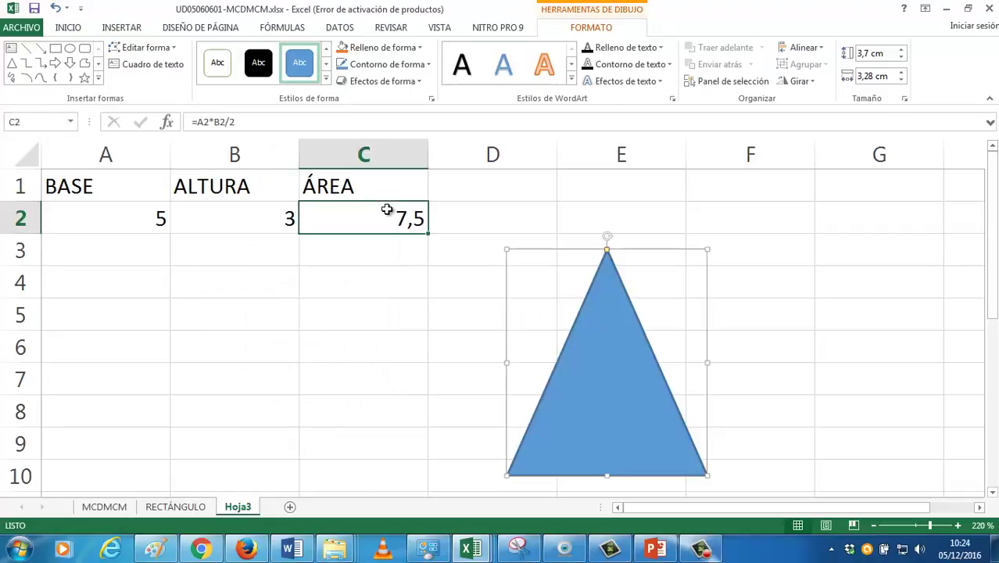
double_click(370, 215)
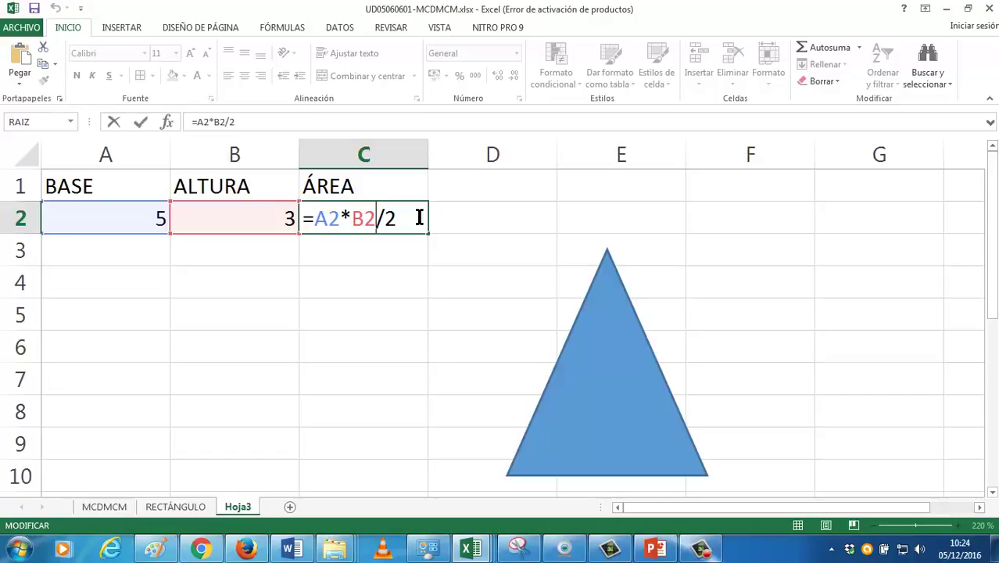
Rename the Hoja3 sheet to TRIÁNGULO.
key(ctrl+Return)
right_click(239, 507)
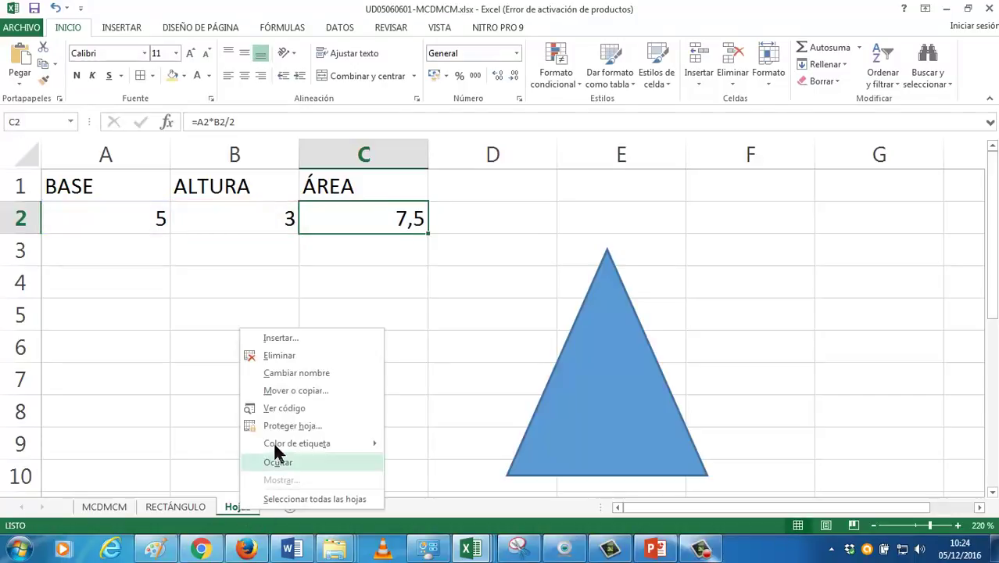
click(289, 388)
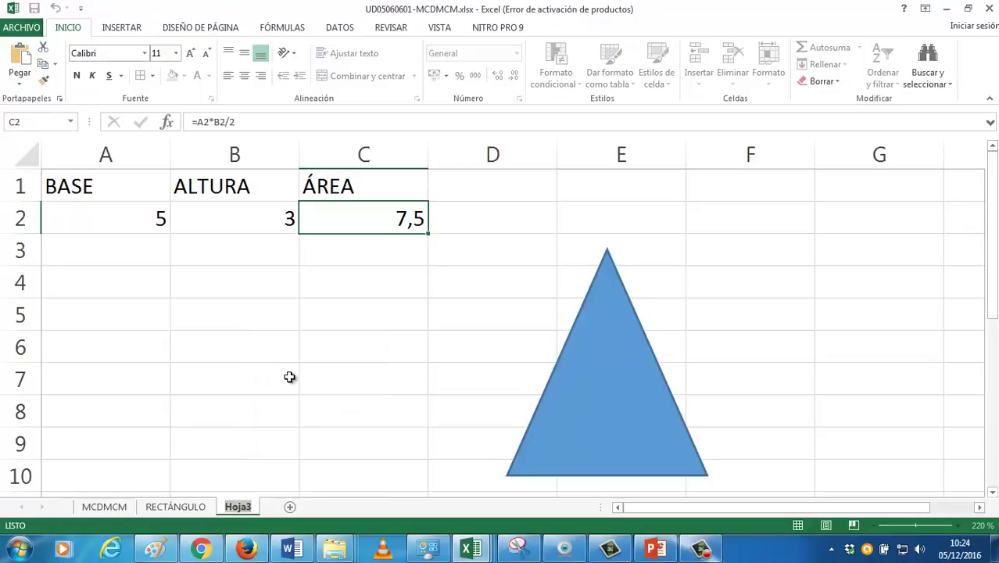
text(TRIÁNGULO)
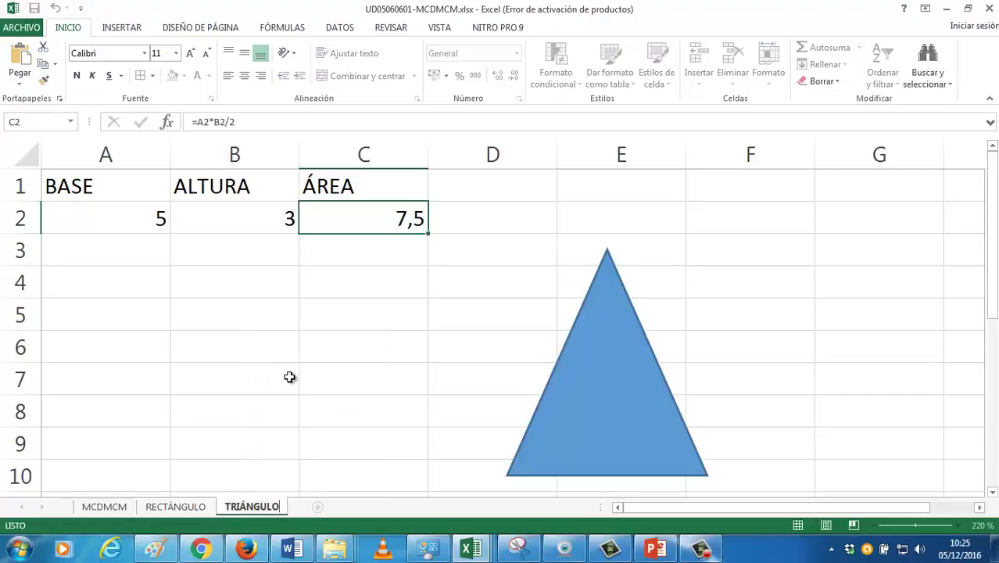
key(Return)
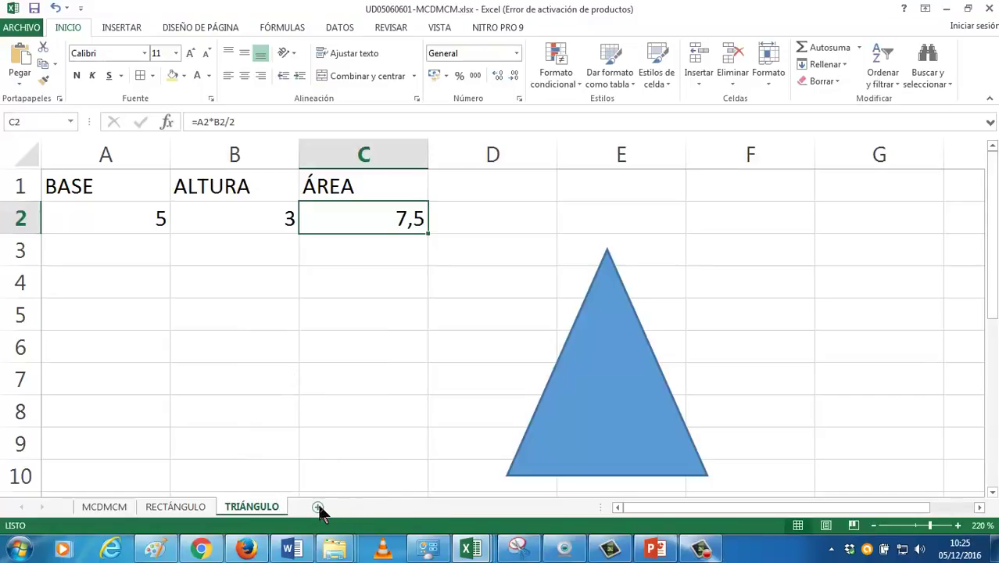
Add a new blank sheet Hoja4 and zoom in on it.
click(318, 507)
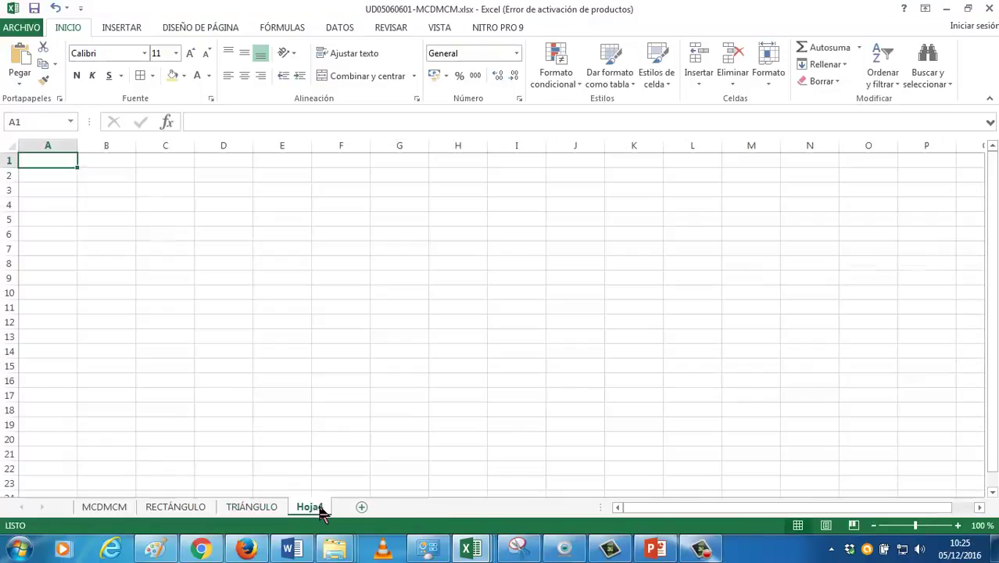
click(957, 525)
click(956, 524)
click(957, 525)
click(957, 525)
click(958, 525)
click(957, 526)
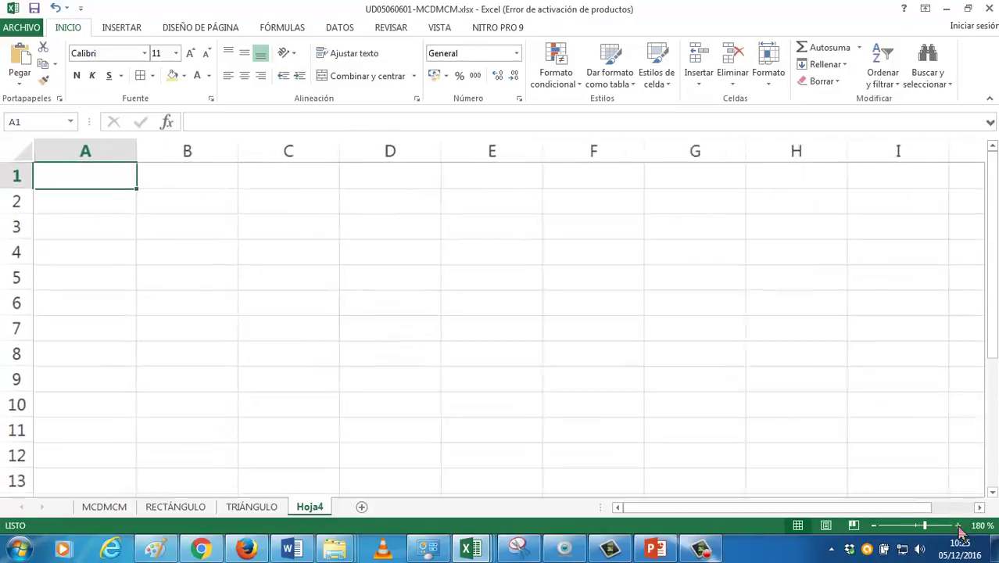
click(957, 525)
click(958, 525)
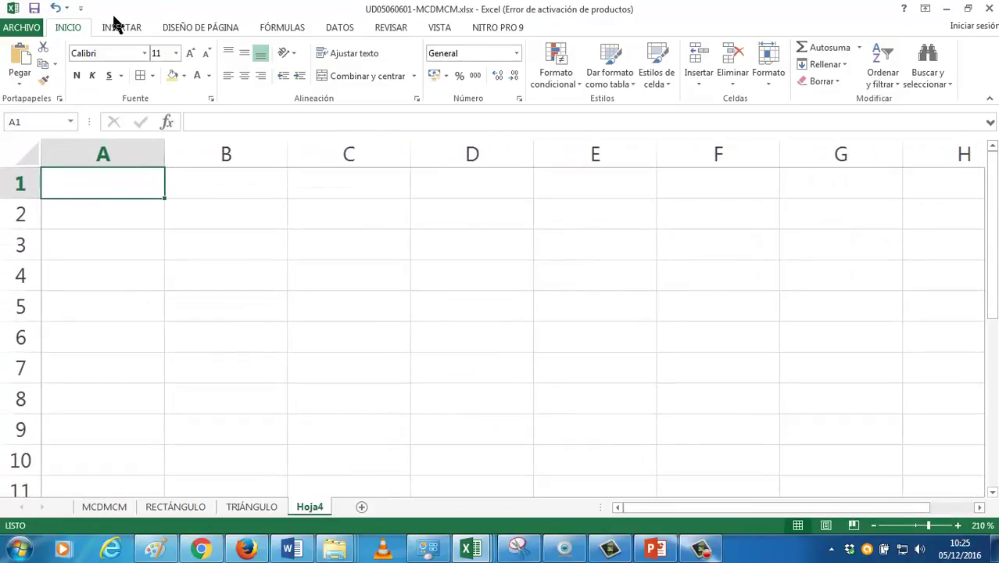
click(118, 29)
click(212, 50)
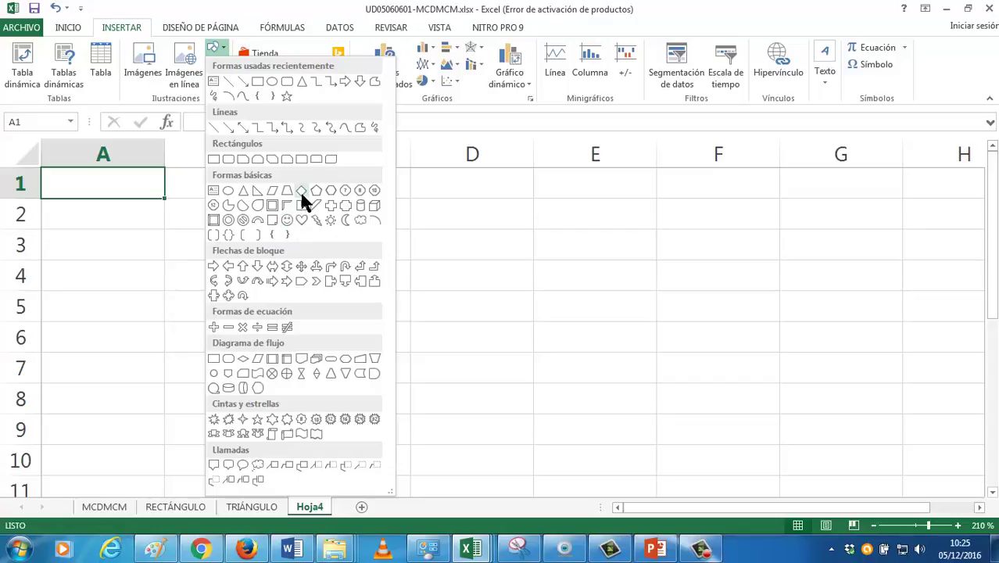
Draw a diamond shape on Hoja4 across columns D to F, rows 3 to 10.
click(301, 192)
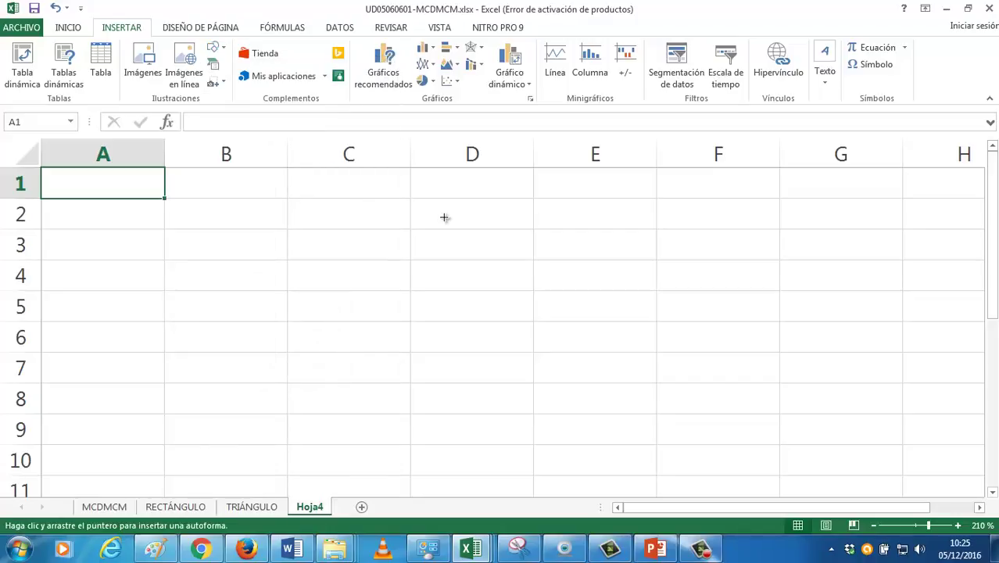
drag(498, 246, 635, 470)
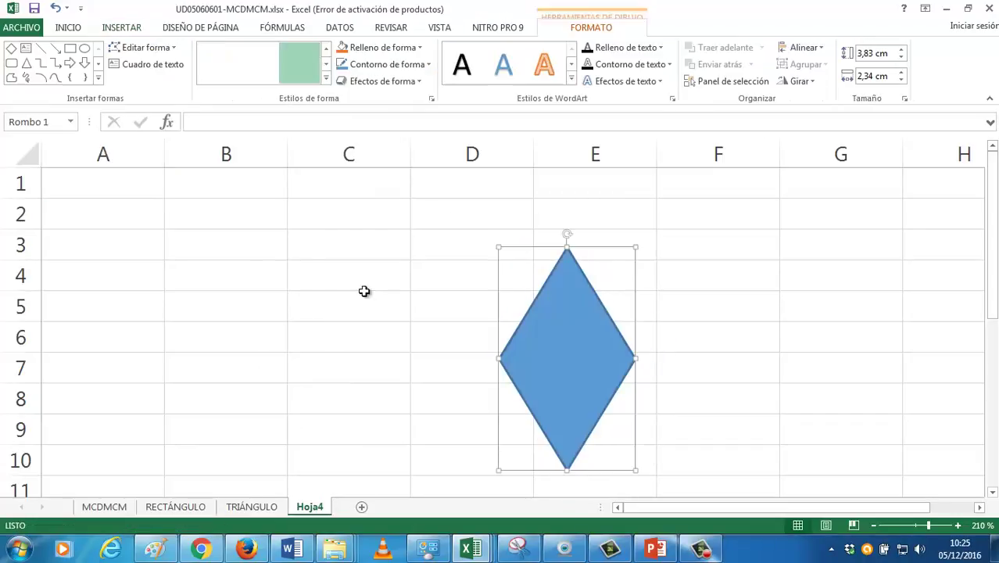
click(112, 184)
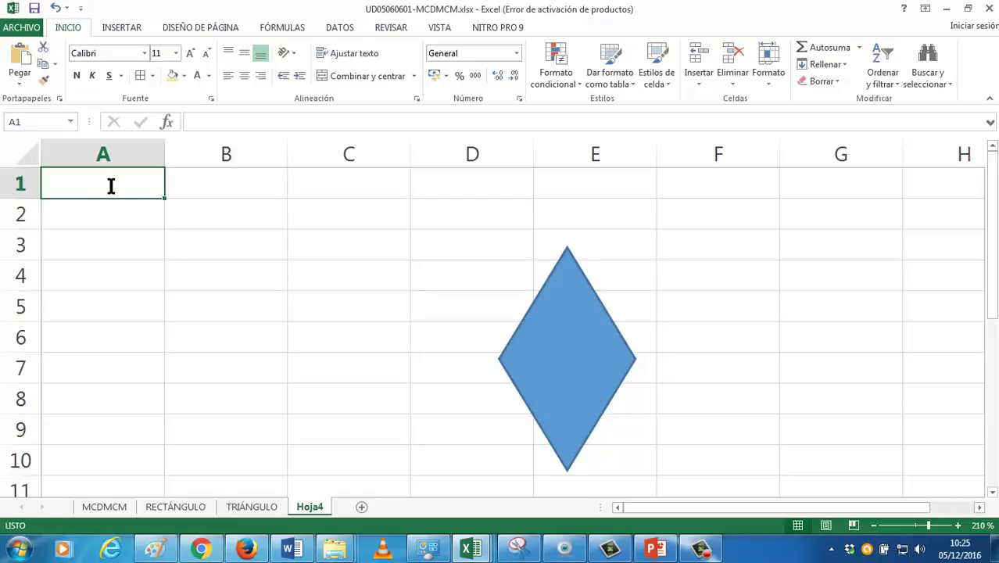
Enter headers DIAGONAL MAYOR, DIAGONAL MENOR and AREA in A1:C1, autofitting columns A and B.
text(DIAG)
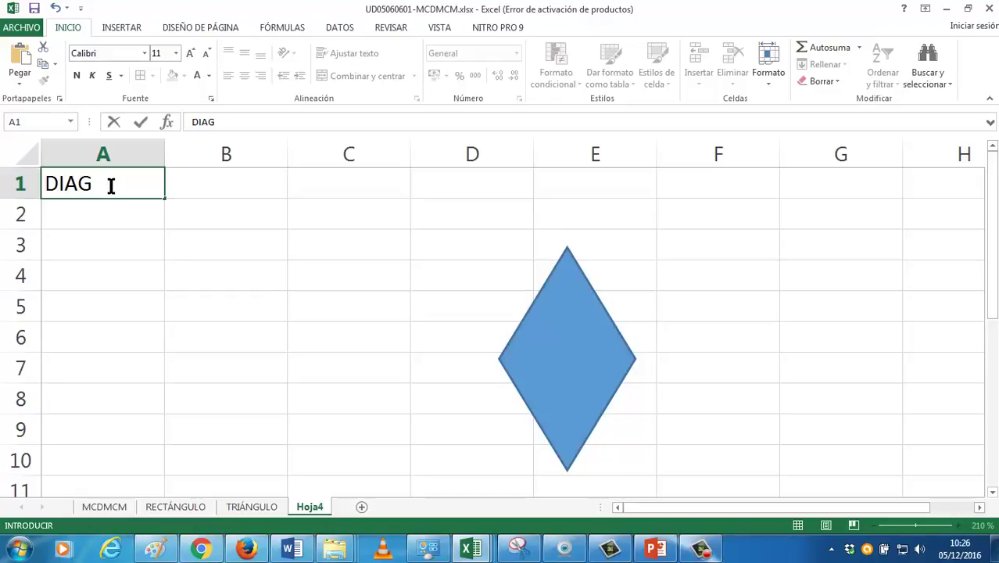
text( O)
key(BackSpace)
key(BackSpace)
text(ONGA)
key(BackSpace)
key(BackSpace)
key(BackSpace)
text(NAL MAYO)
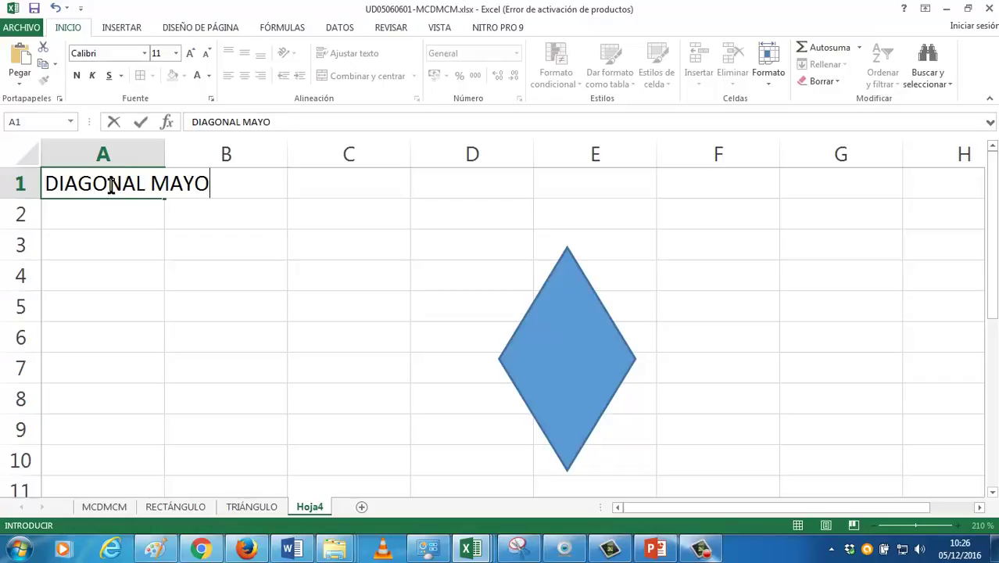
text(R)
key(Tab)
text(DIAG)
key(BackSpace)
key(BackSpace)
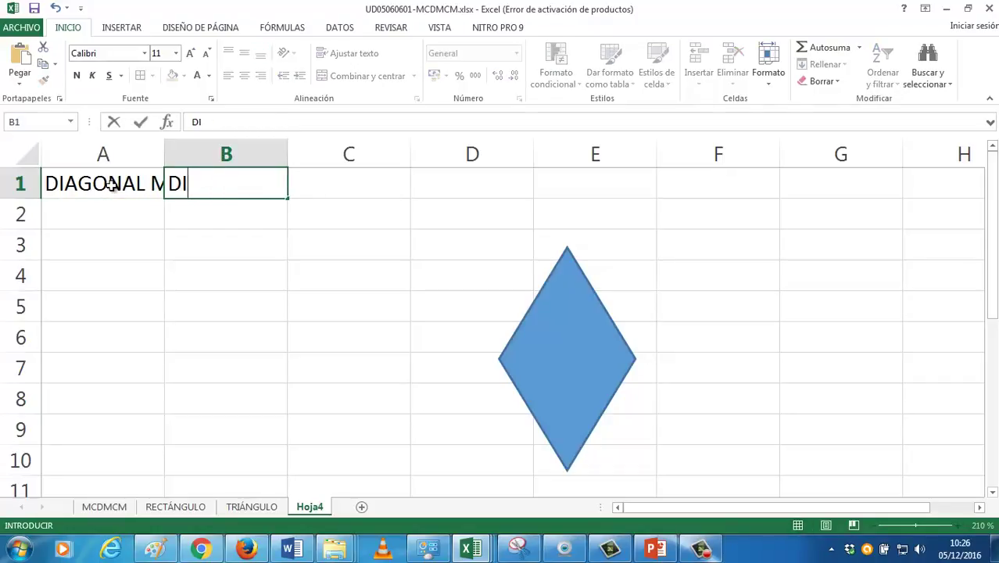
text(AGONAL MENOR)
key(Tab)
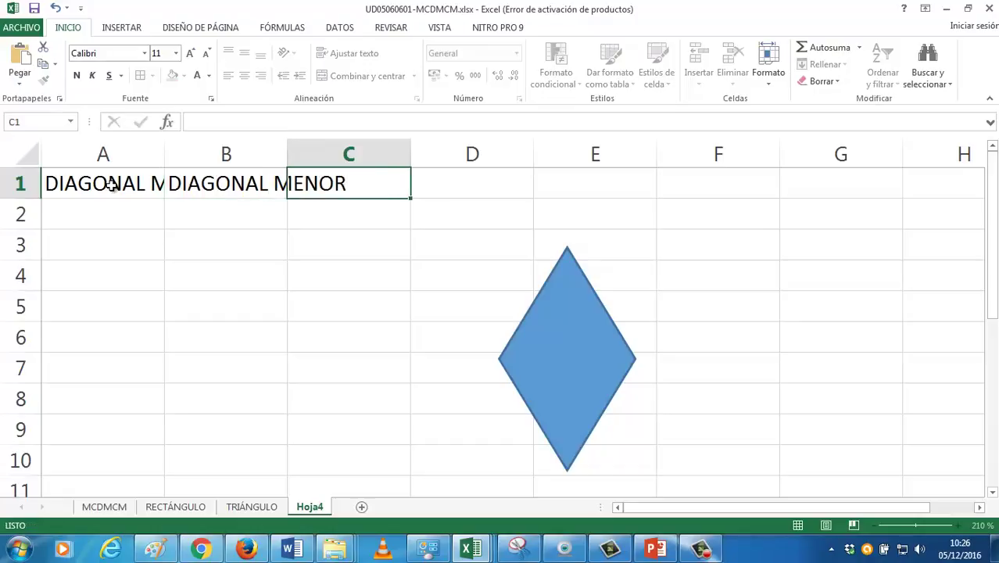
double_click(166, 155)
double_click(353, 152)
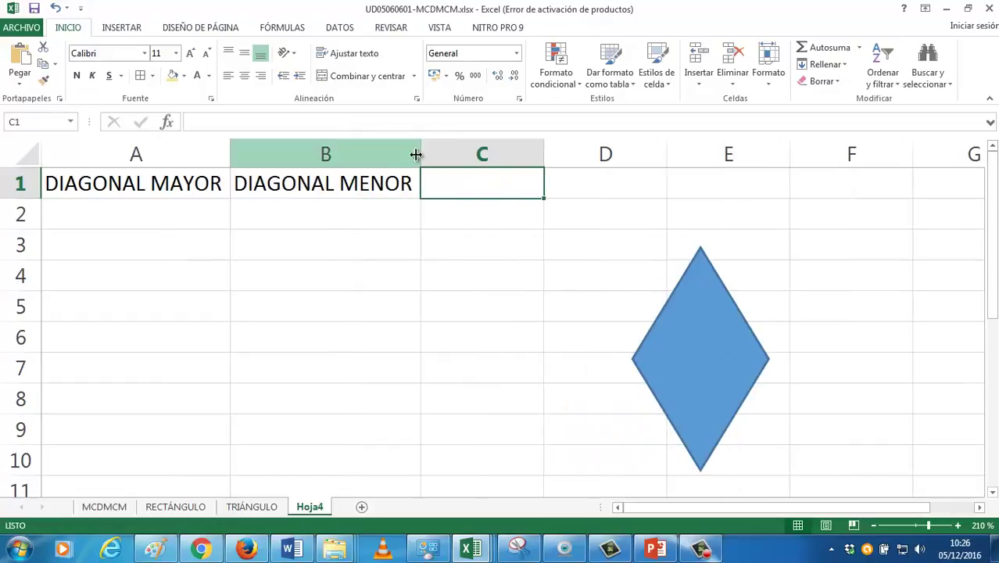
text(AR)
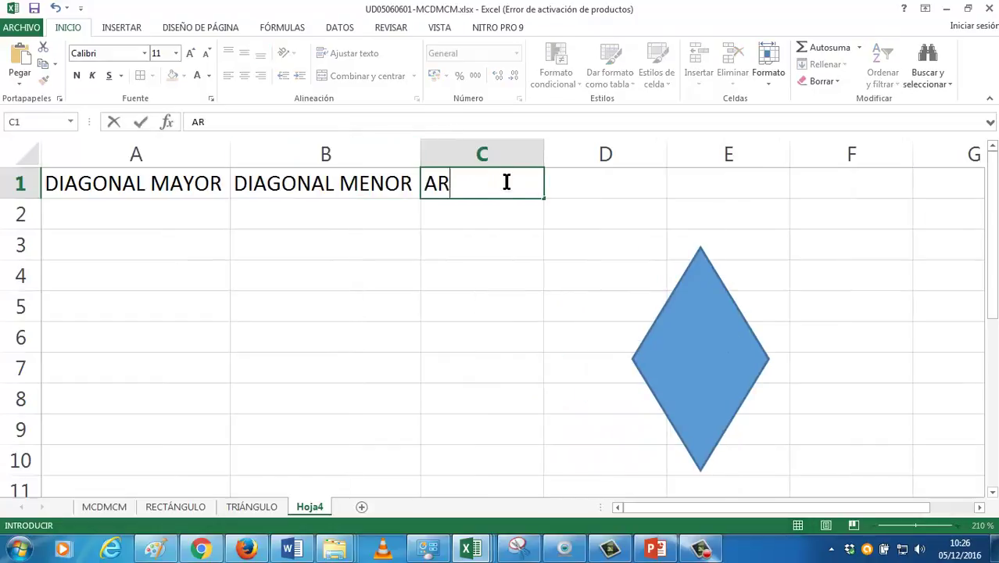
text(EA)
key(Return)
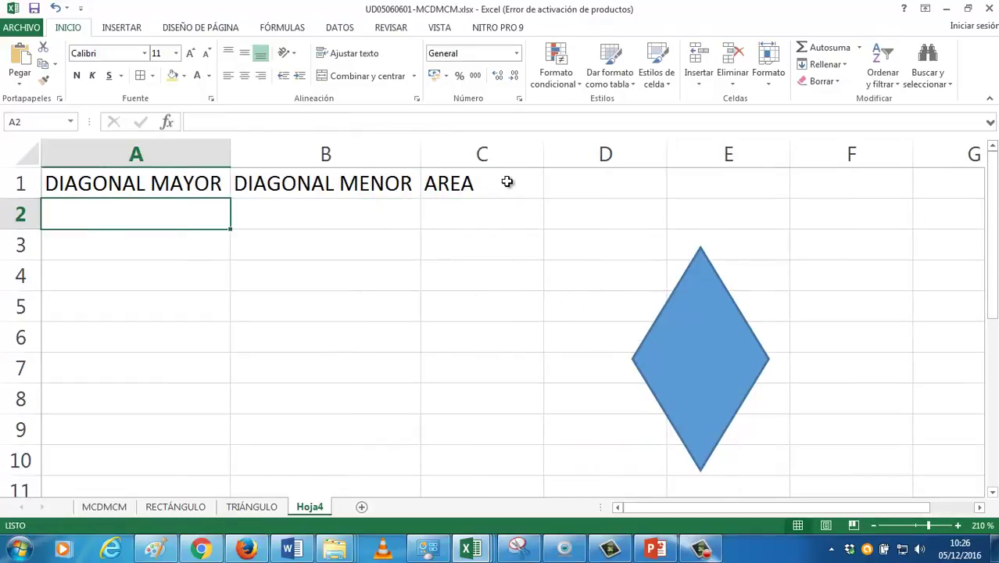
Enter diagonals 6 in A2 and 4 in B2.
text(6)
key(Tab)
text(4)
key(Tab)
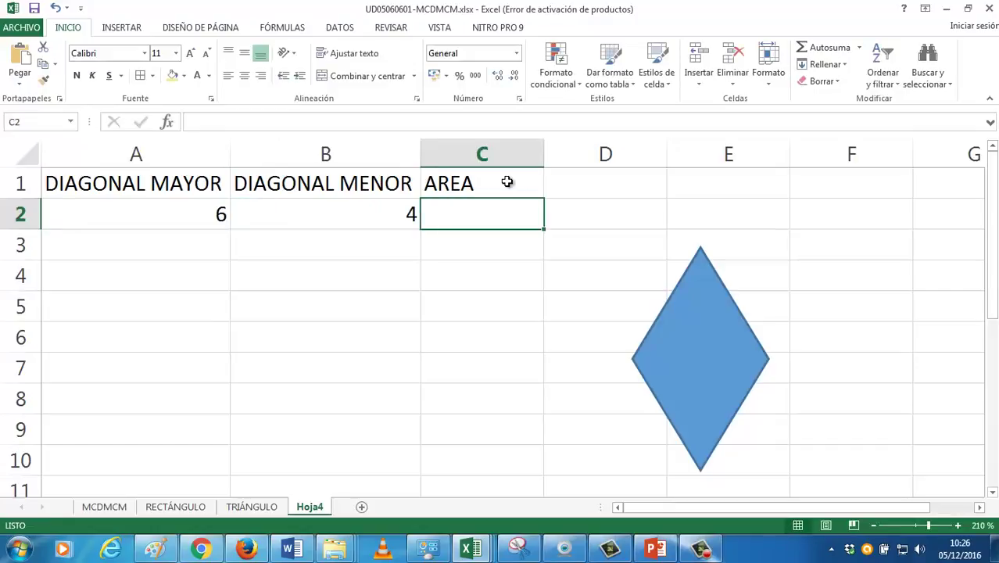
Put the rhombus area formula =A2*B2/2 in C2, showing 12.
text(=)
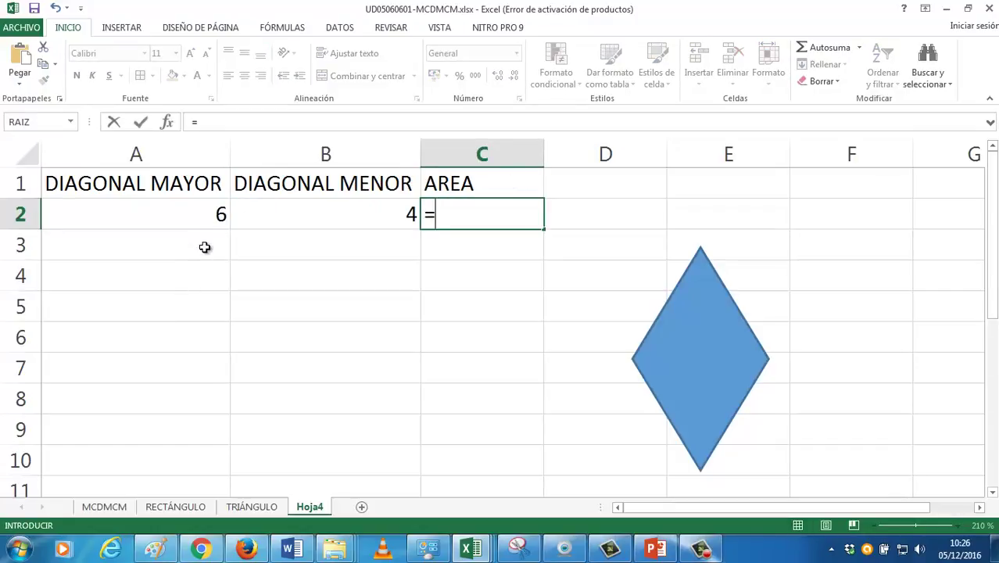
click(207, 222)
text(*)
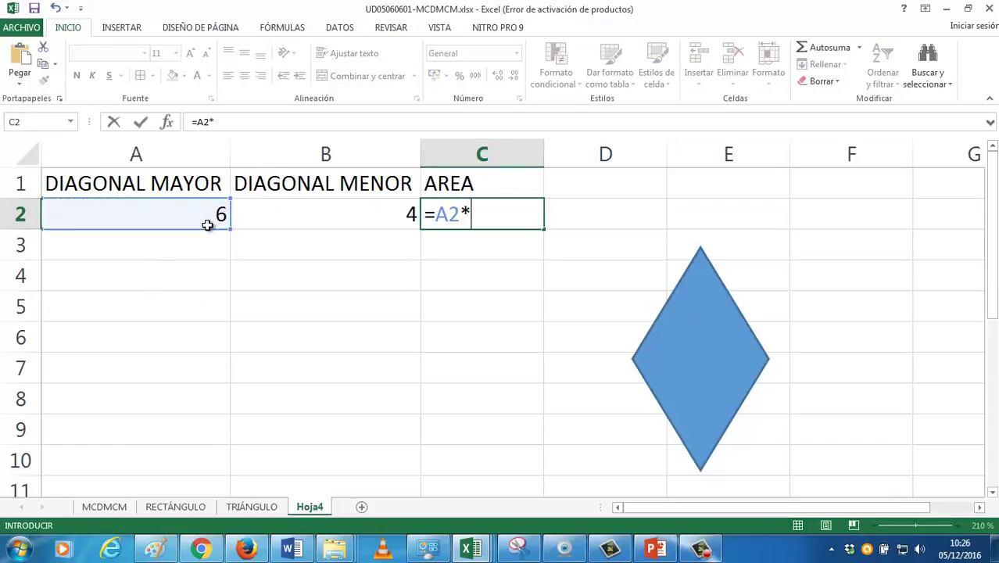
click(289, 215)
text(/2)
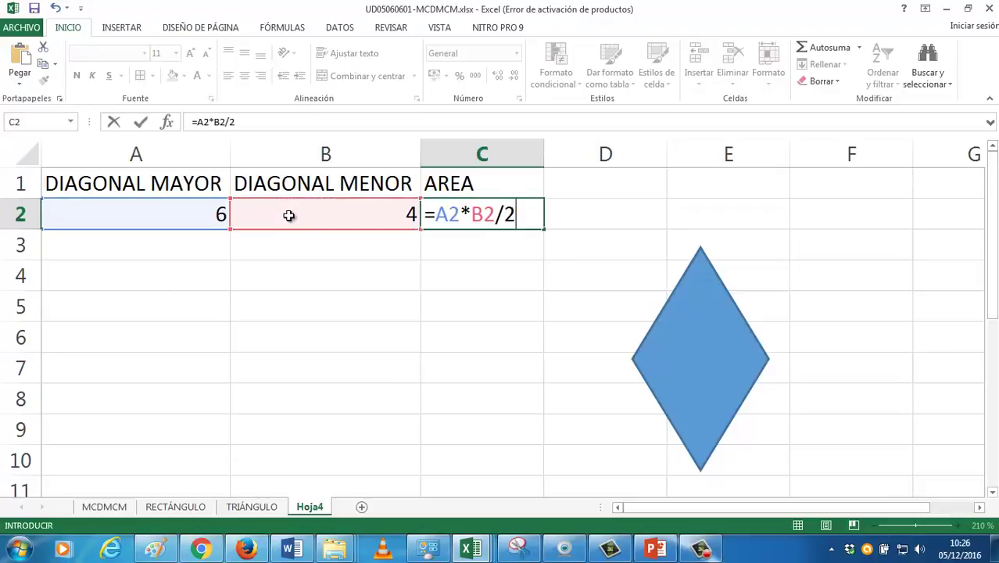
key(Return)
key(Up)
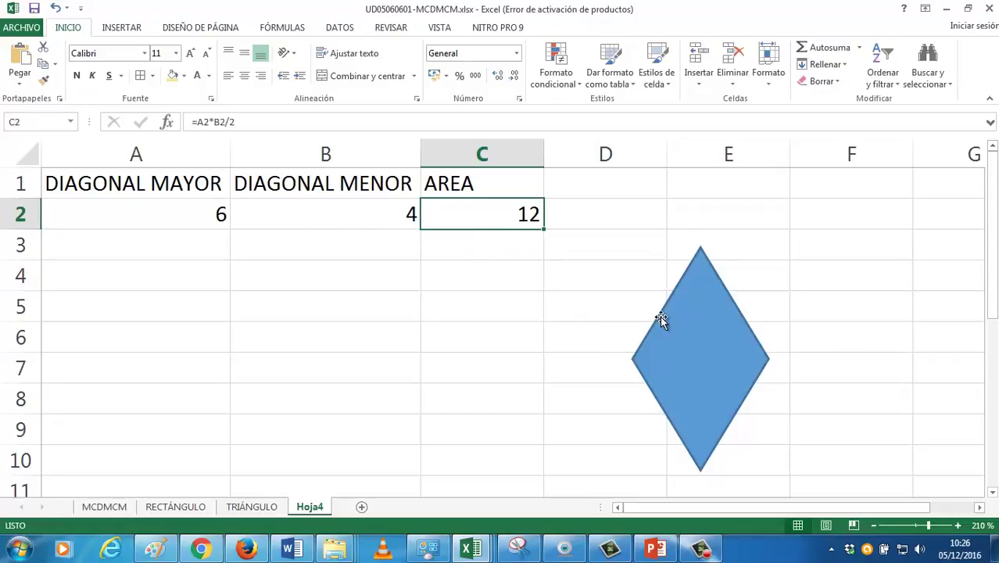
Draw a rectangle shape beside the diamond in column F, rows 3 to 10.
click(123, 28)
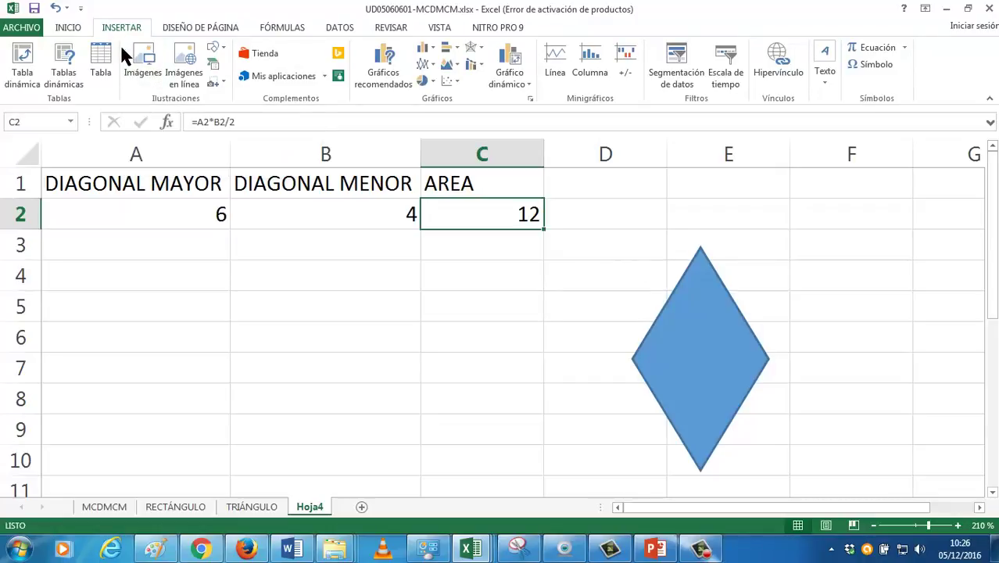
click(211, 51)
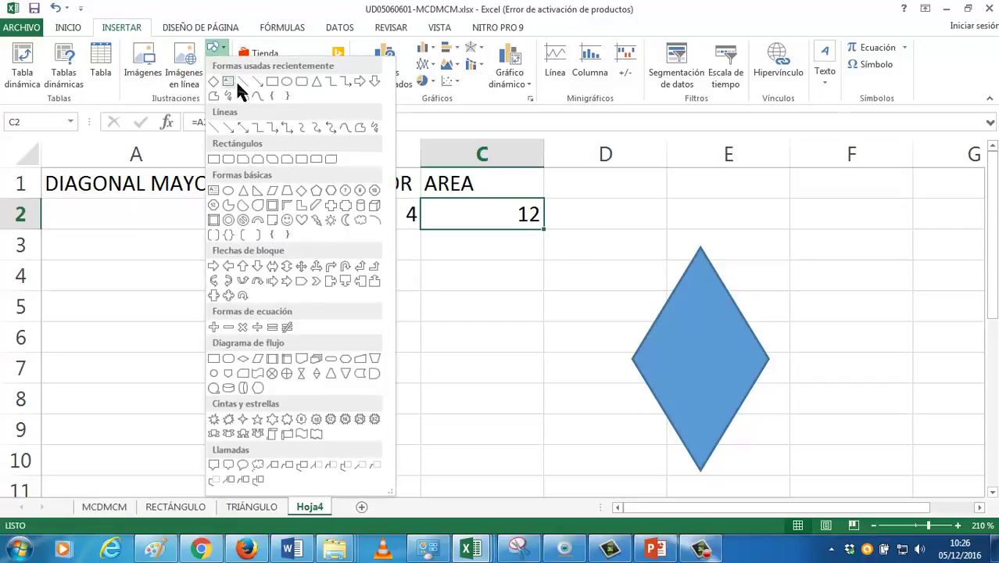
click(271, 82)
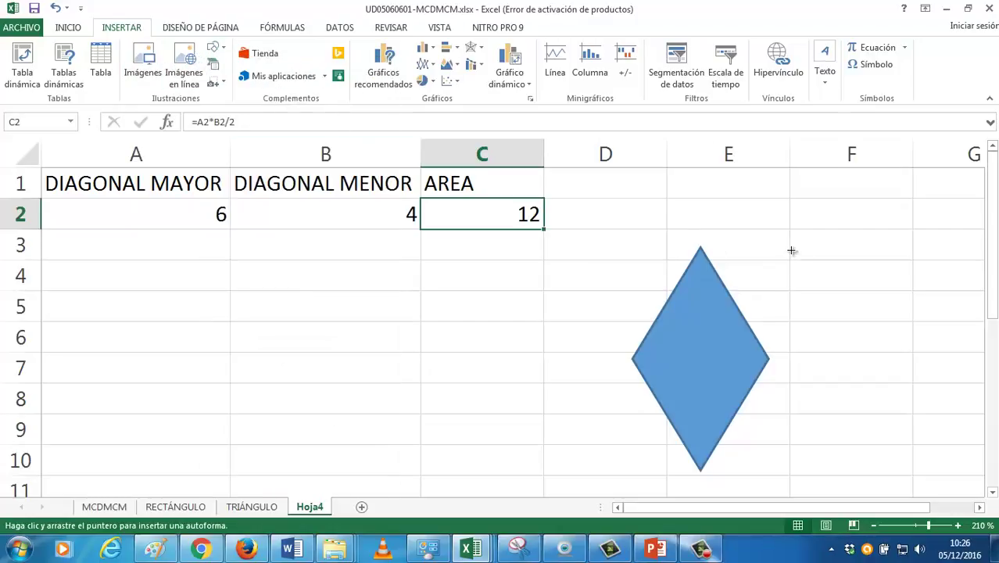
drag(789, 244, 918, 474)
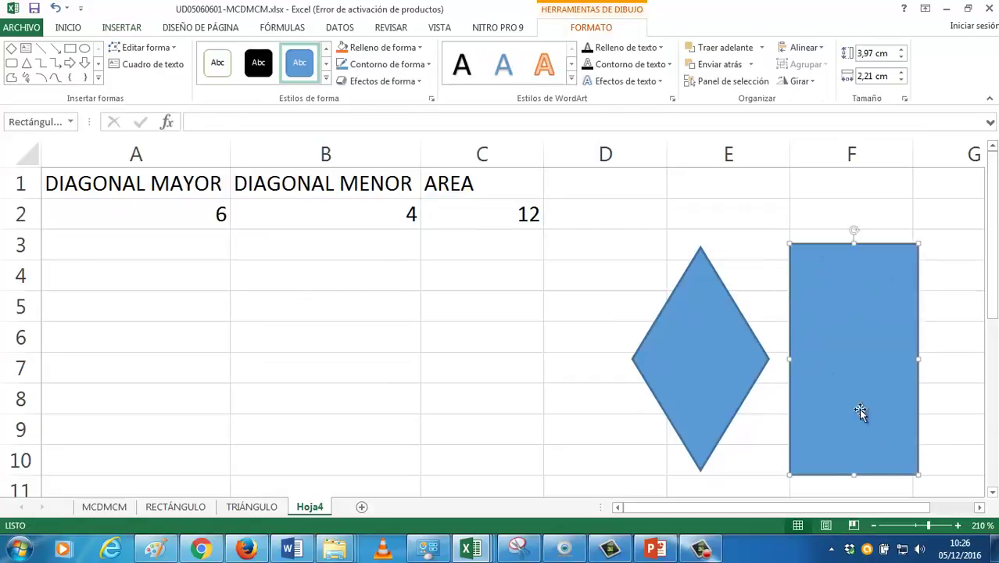
click(497, 216)
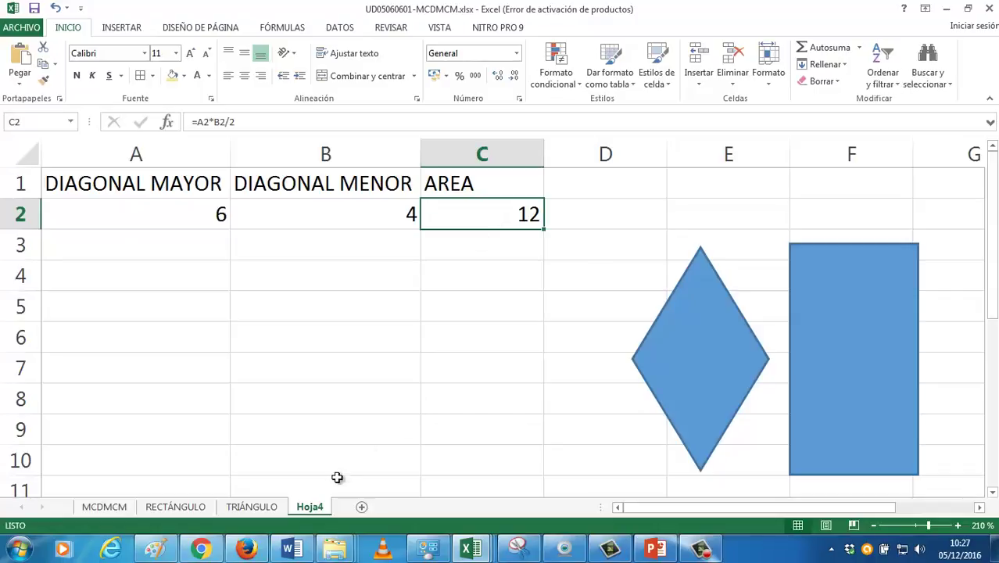
Rename the Hoja4 sheet to ROMBO.
right_click(314, 509)
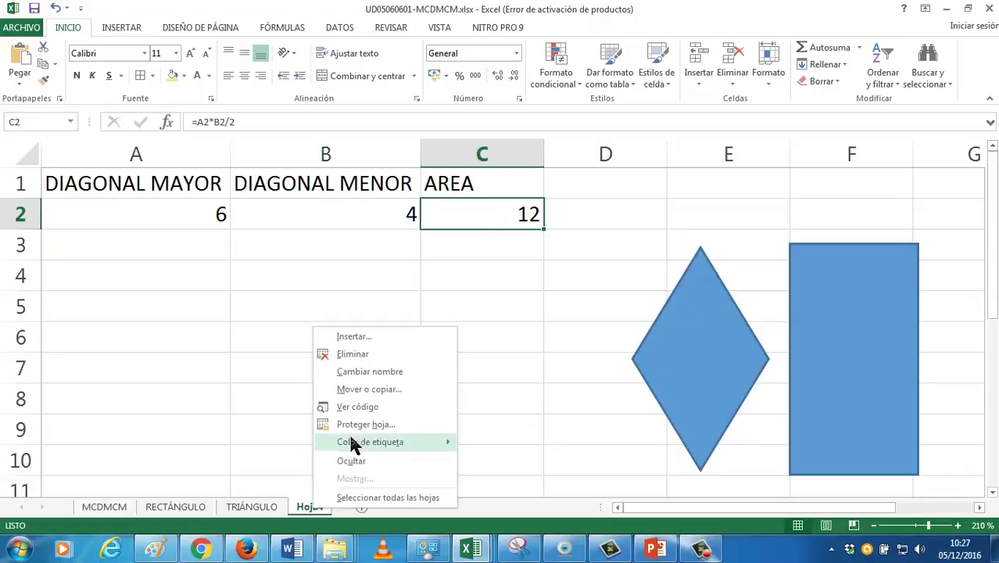
click(368, 371)
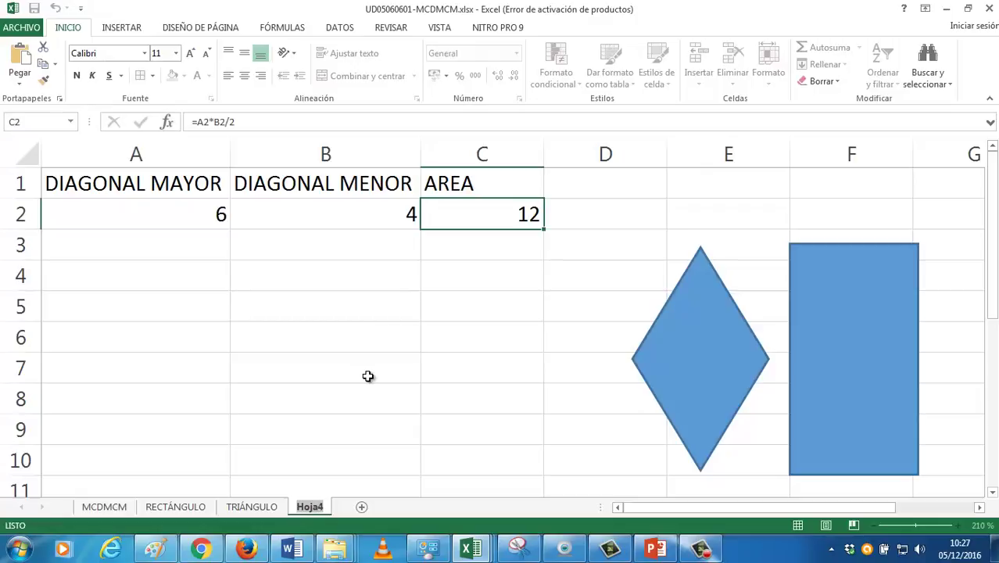
text(ROMBO)
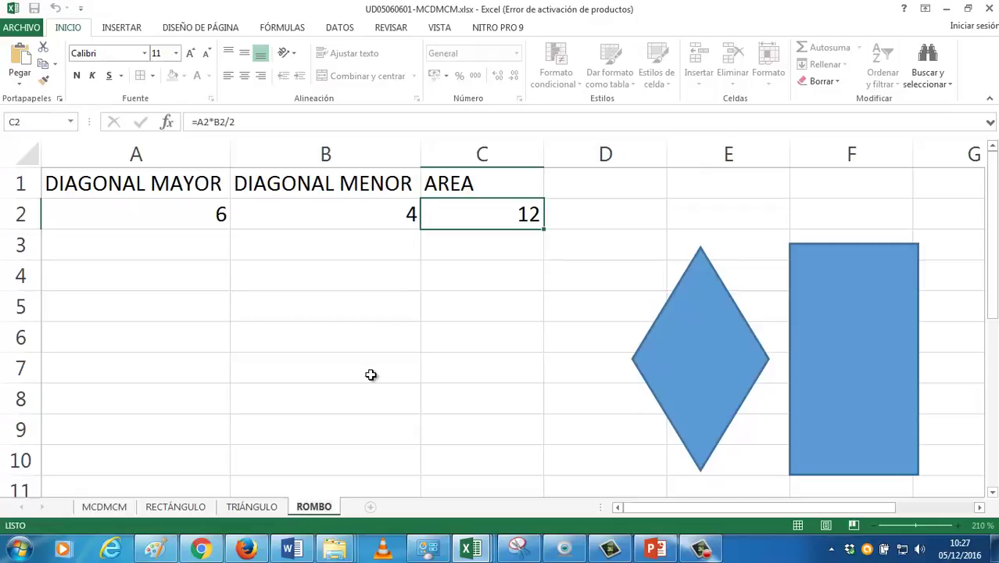
Add a new sheet after ROMBO and name it CIRCULO.
click(369, 508)
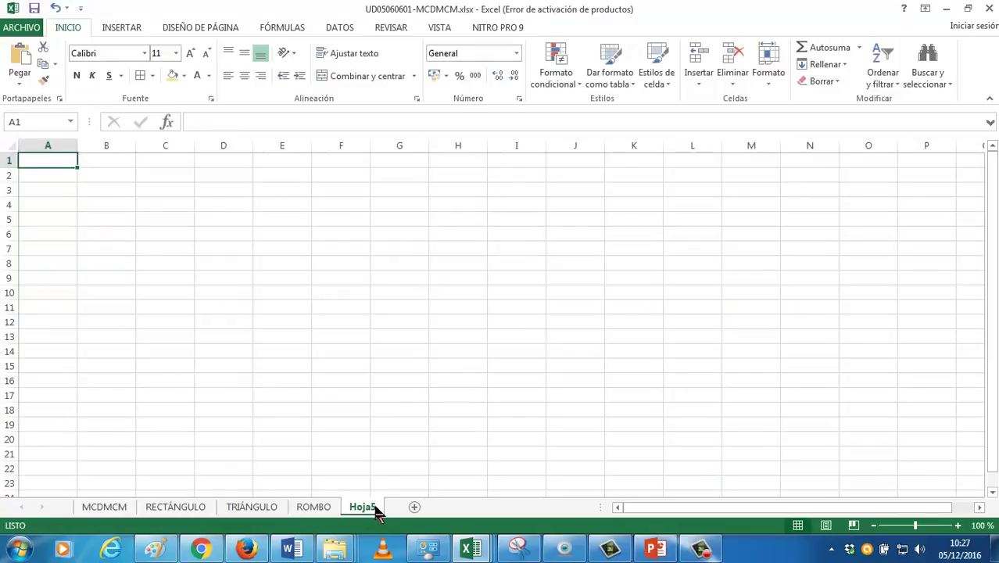
right_click(374, 509)
click(429, 372)
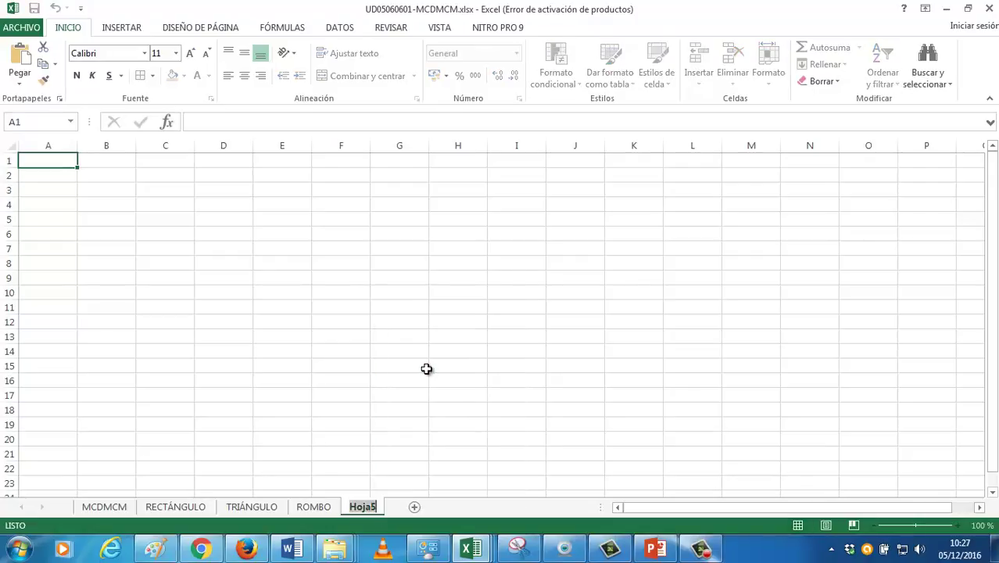
text(CIRCULO)
key(Return)
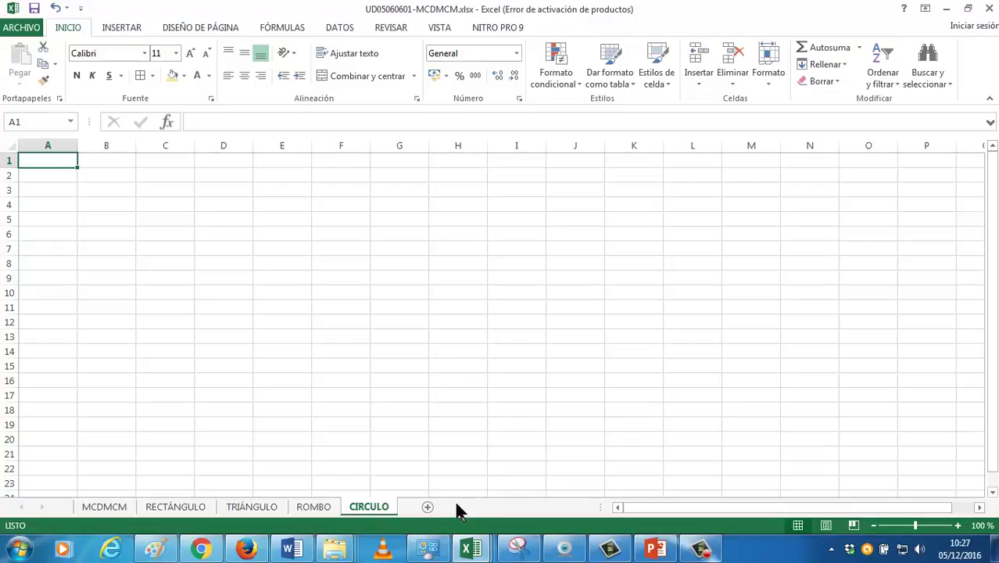
Add another sheet after CIRCULO, keeping its default name Hoja6.
click(428, 506)
double_click(421, 506)
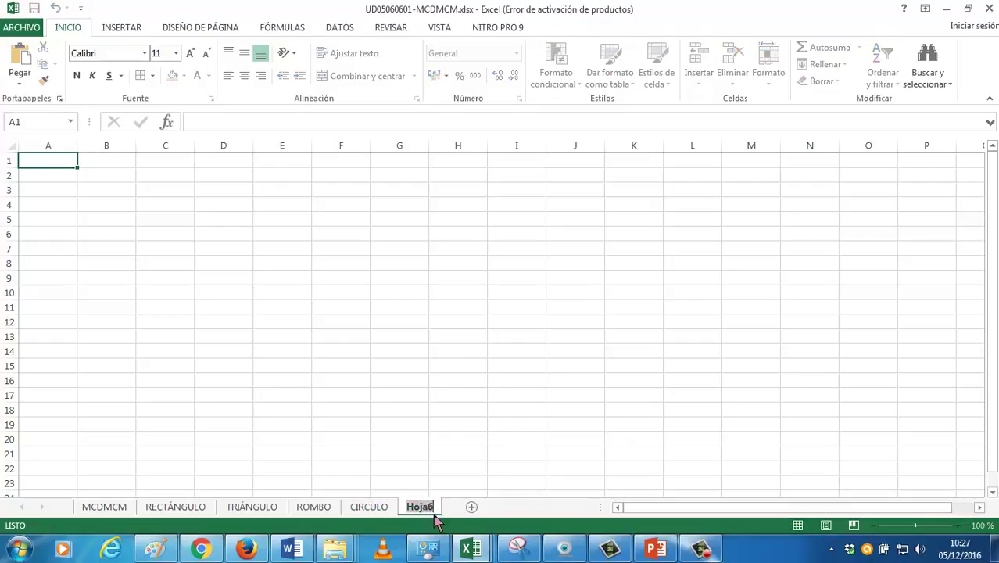
key(Return)
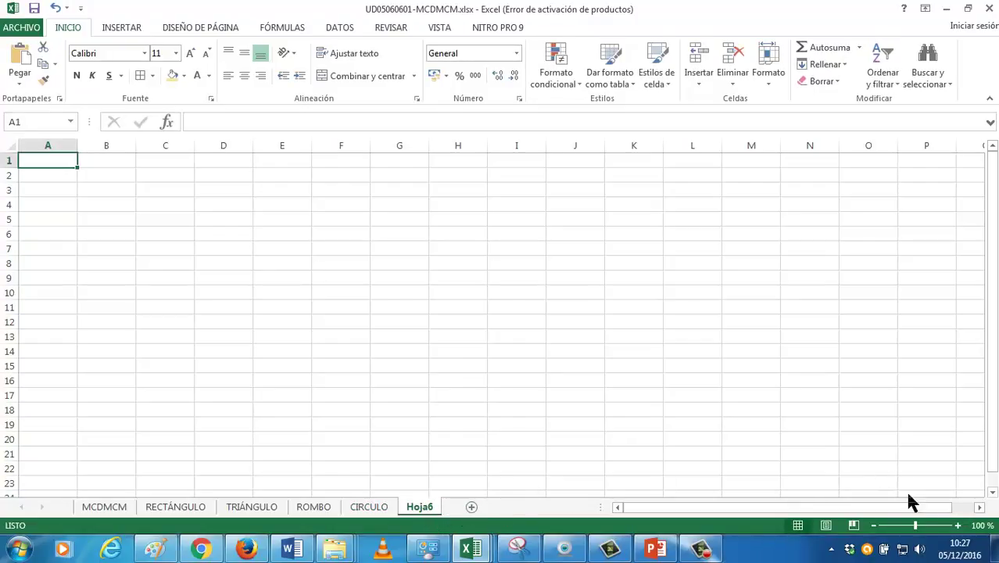
Zoom in and enter the headers RADIO in A1 and ÁREA in B1 on Hoja6.
click(957, 525)
click(957, 525)
click(957, 525)
click(957, 525)
click(957, 525)
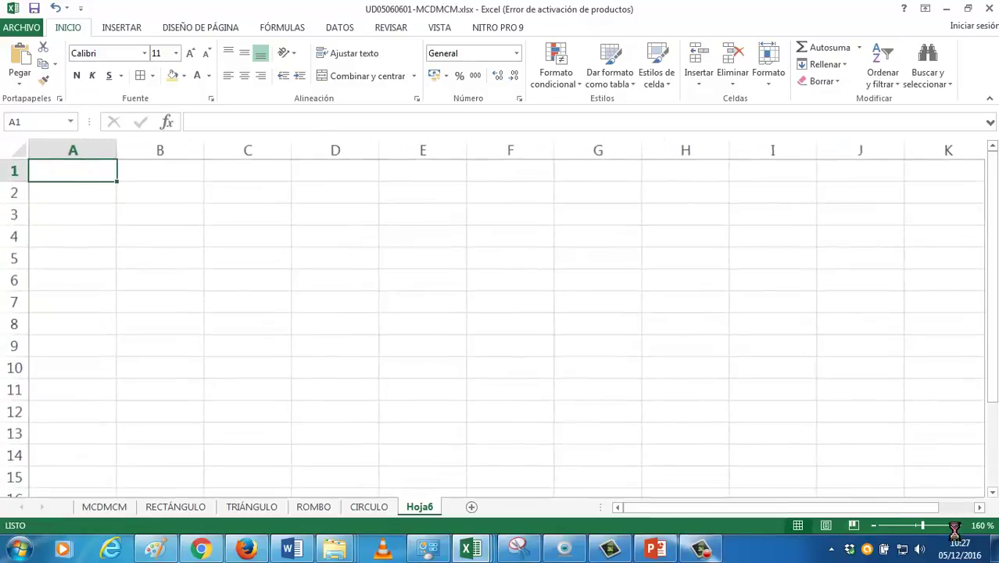
ctrl+scroll(364, 379, up, 2)
ctrl+scroll(364, 378, up, 2)
ctrl+scroll(364, 378, up, 1)
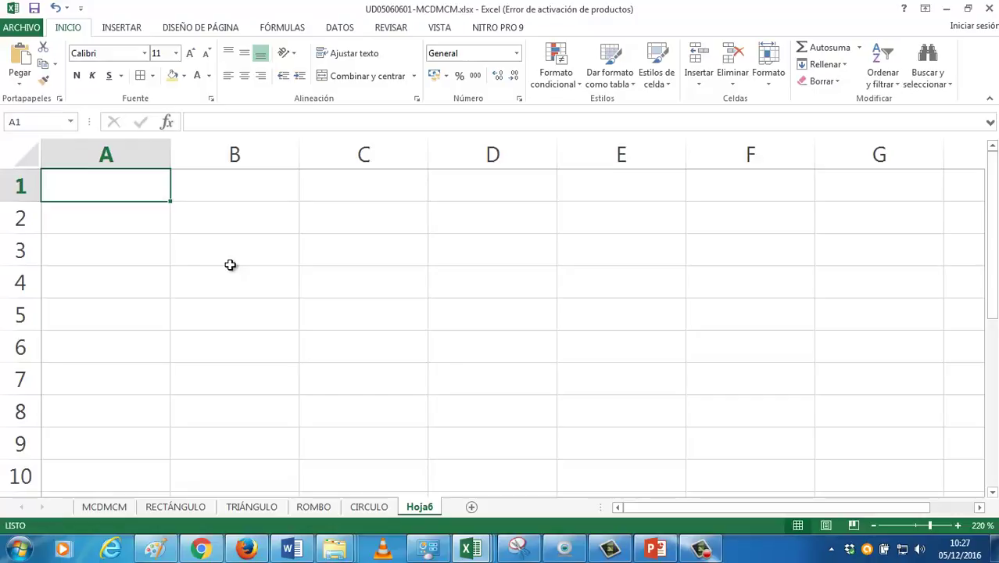
text(RADIO)
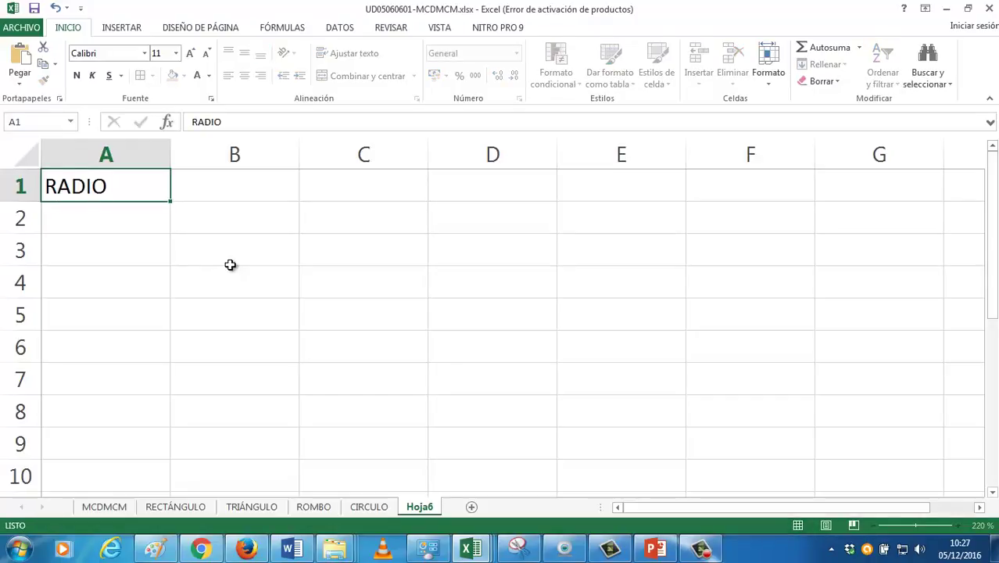
key(Tab)
text(ÁREA)
key(Return)
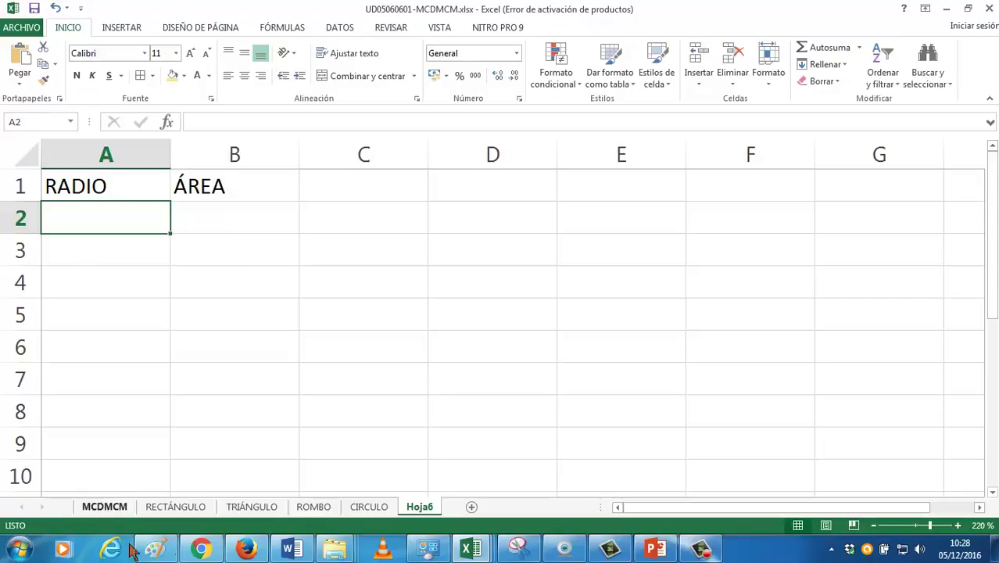
In Firefox, search Google for 'MEDIDA ESTANDAR RADIO BICICLETA'.
click(246, 548)
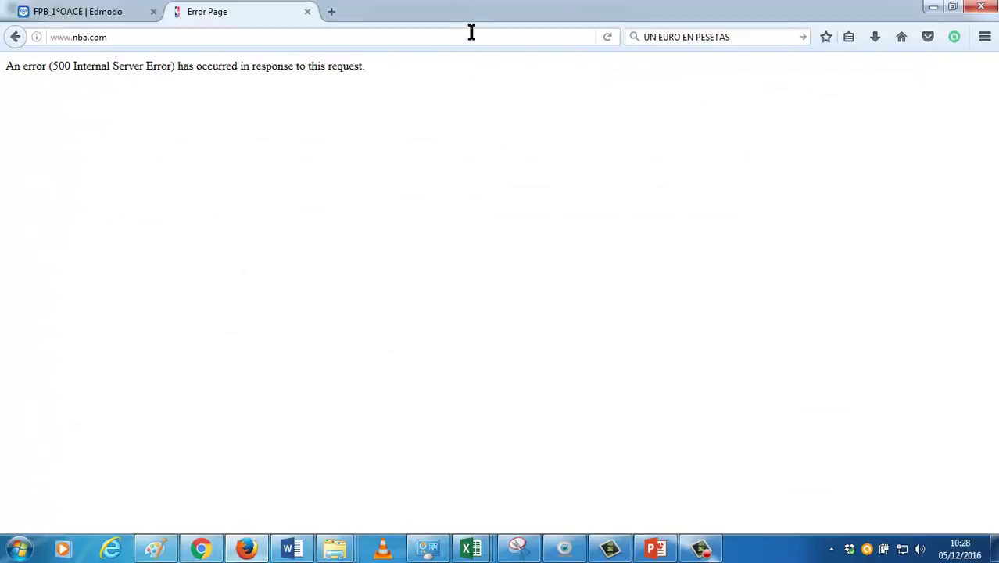
click(471, 32)
text(RADIO)
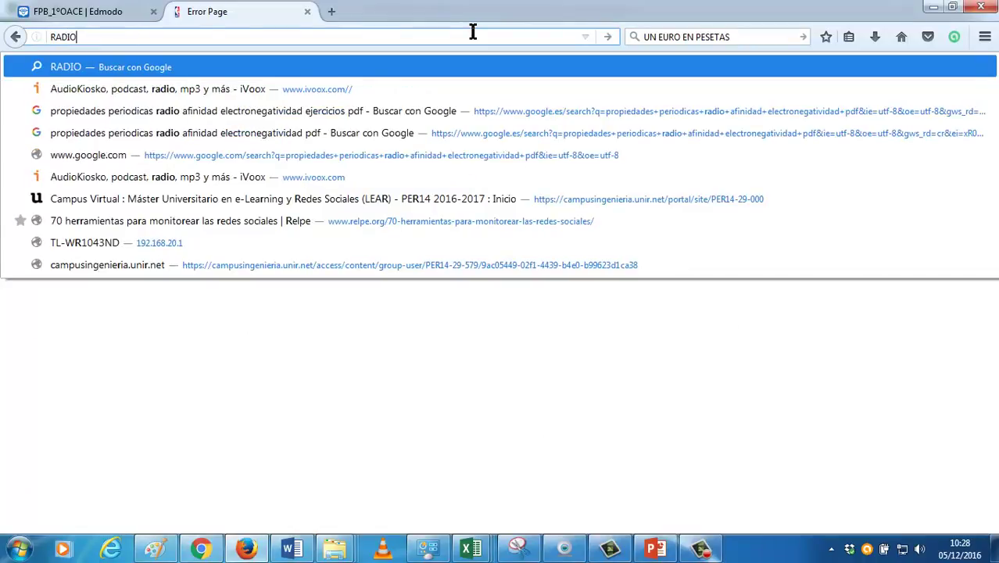
key(BackSpace)
key(BackSpace)
key(BackSpace)
key(BackSpace)
text(e)
key(BackSpace)
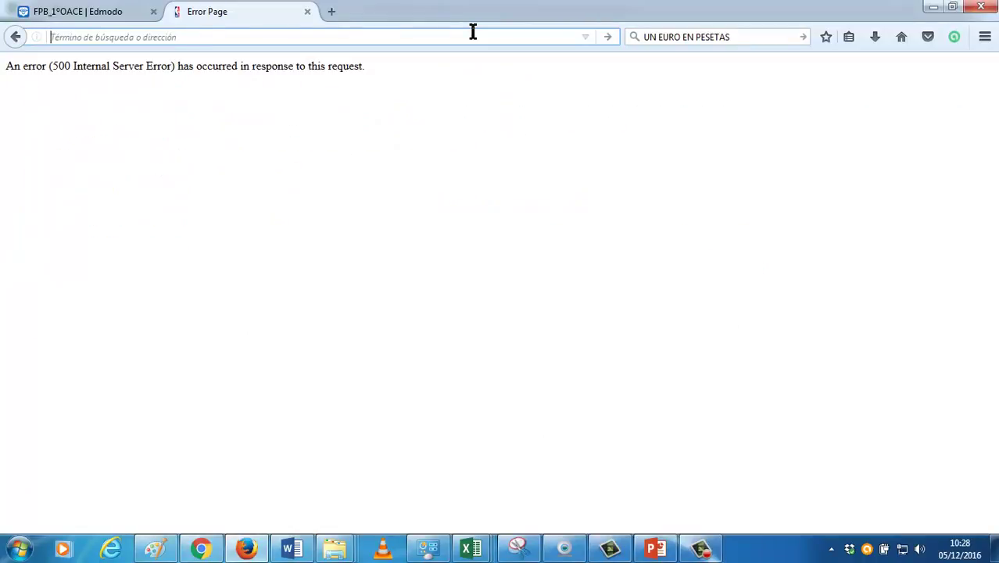
text(MEDIDA ESTNDAR)
key(BackSpace)
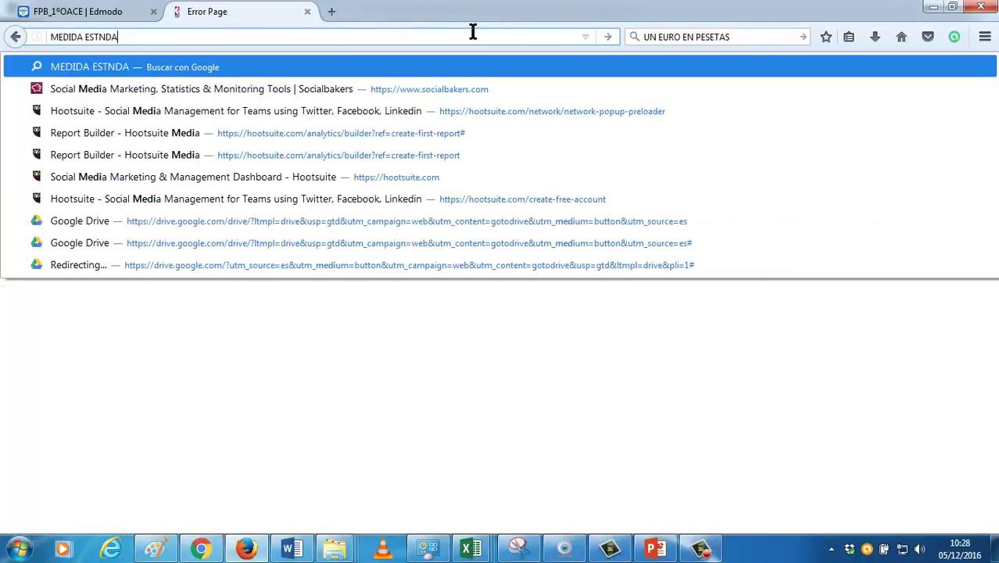
key(BackSpace)
key(BackSpace)
key(BackSpace)
text(ANDAR RADIO BIC)
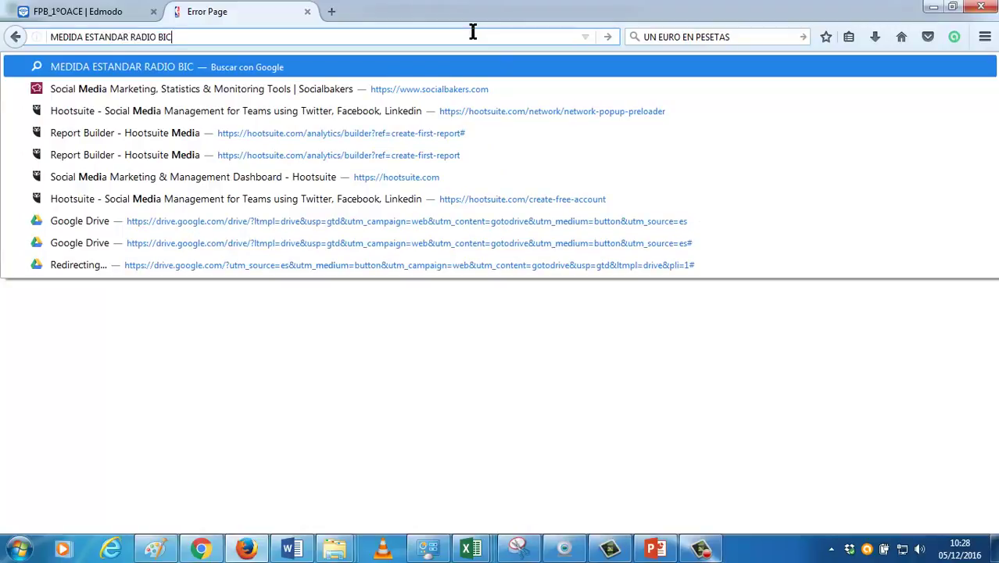
text(ILE)
key(BackSpace)
key(BackSpace)
text(ILE)
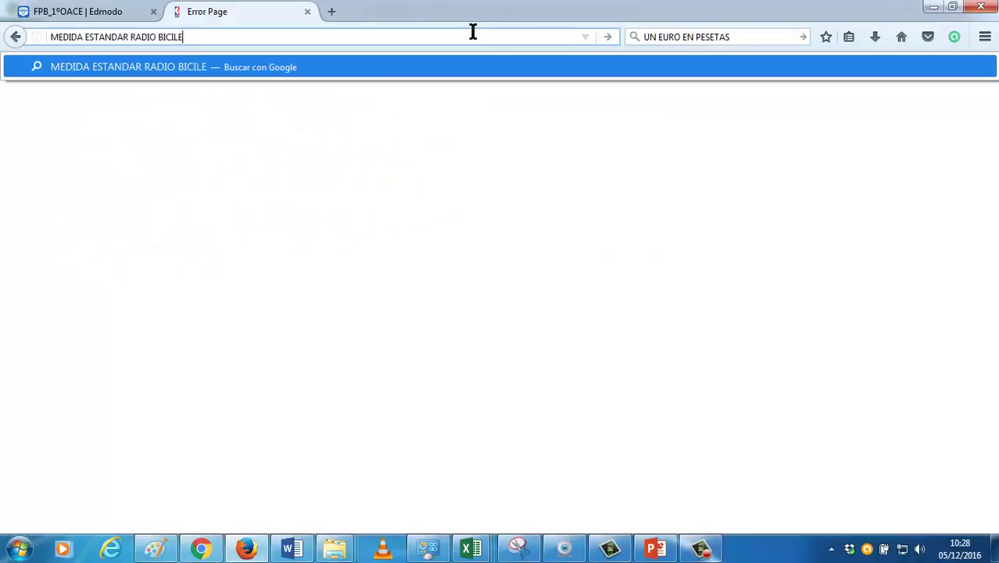
key(BackSpace)
key(BackSpace)
text(CLE)
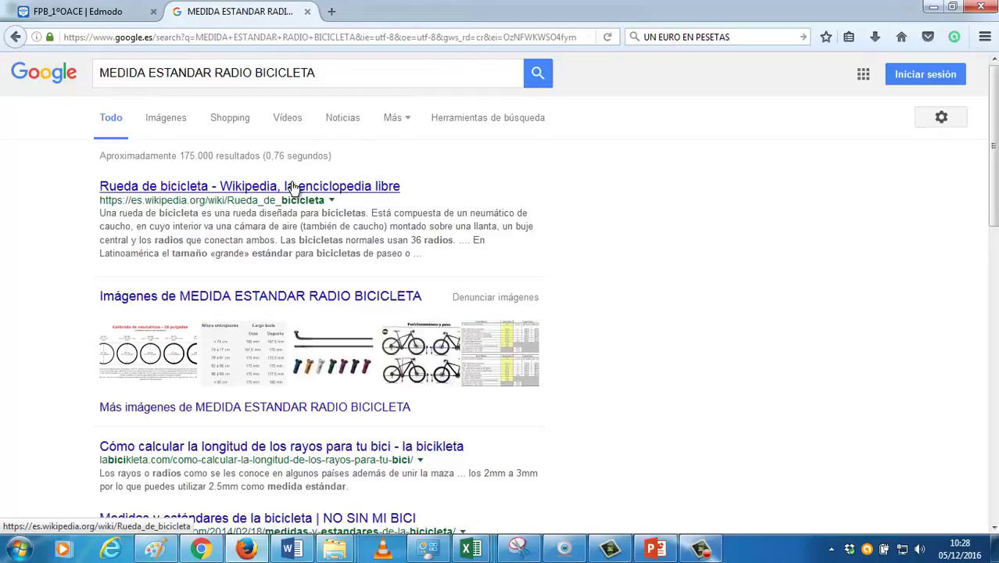
Look at the image results for the bicycle wheel radius, then minimise Firefox.
scroll(290, 179, down, 3)
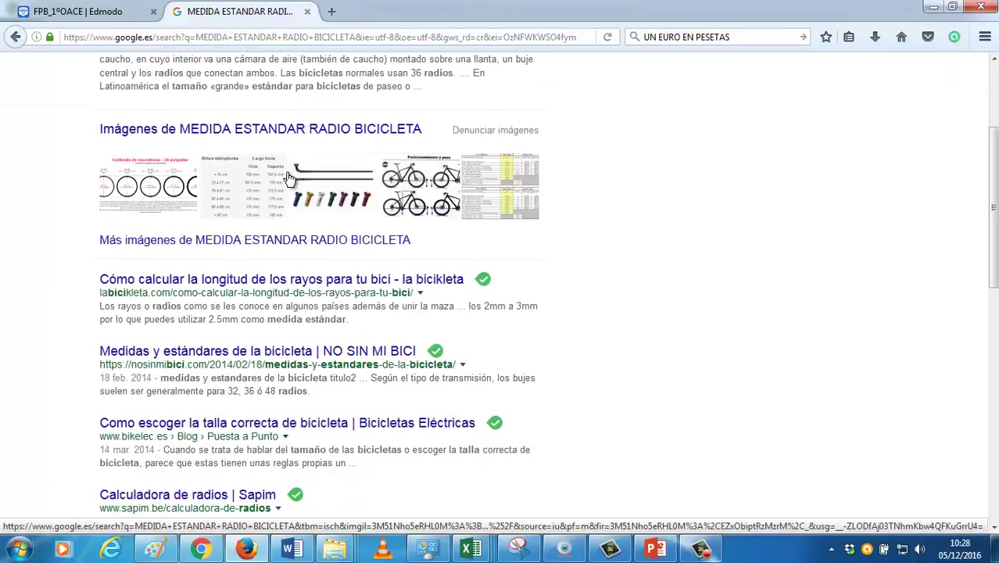
click(313, 129)
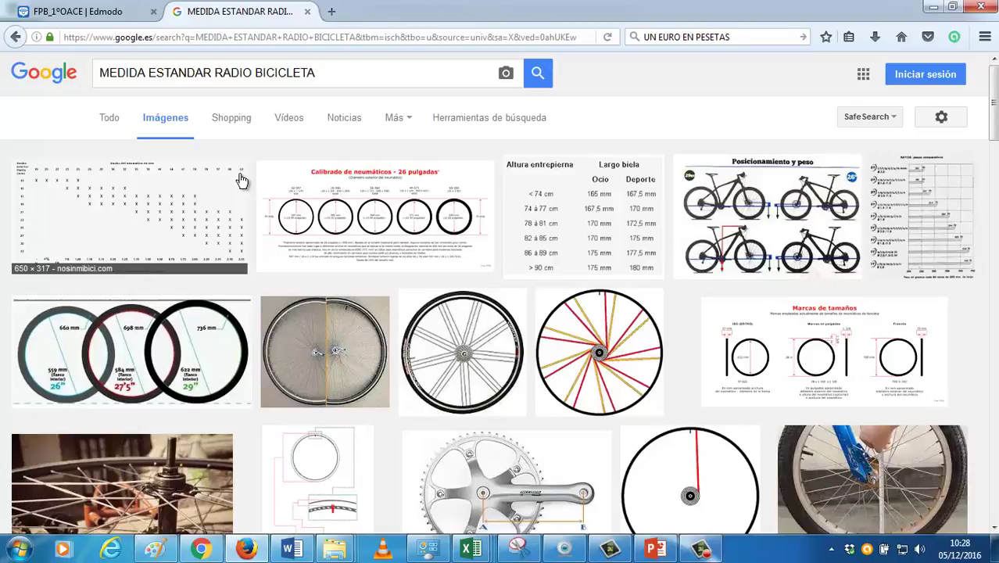
click(931, 7)
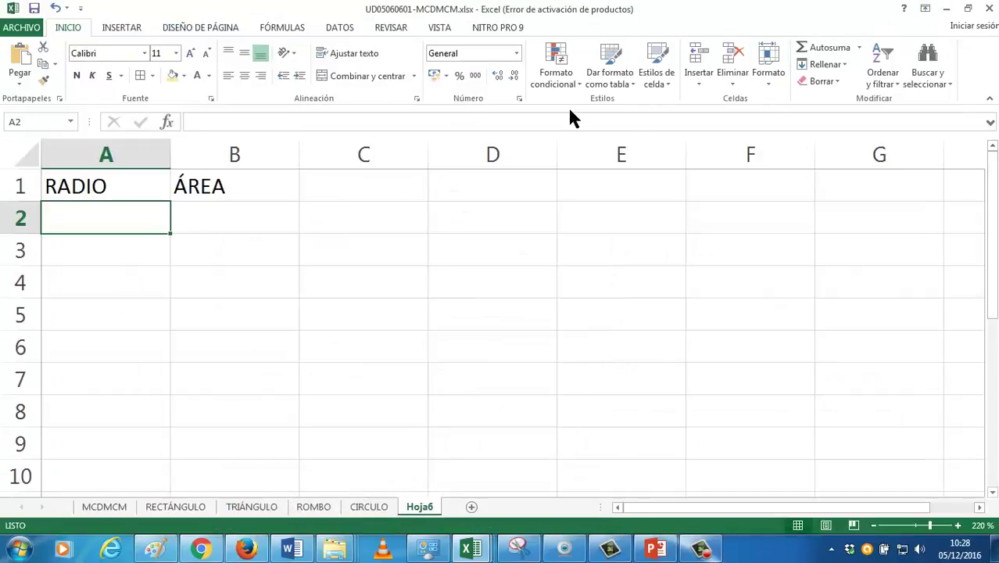
Enter radius 60 in A2 and the circle area formula =PI()*A2^2 in B2.
text(60)
key(Tab)
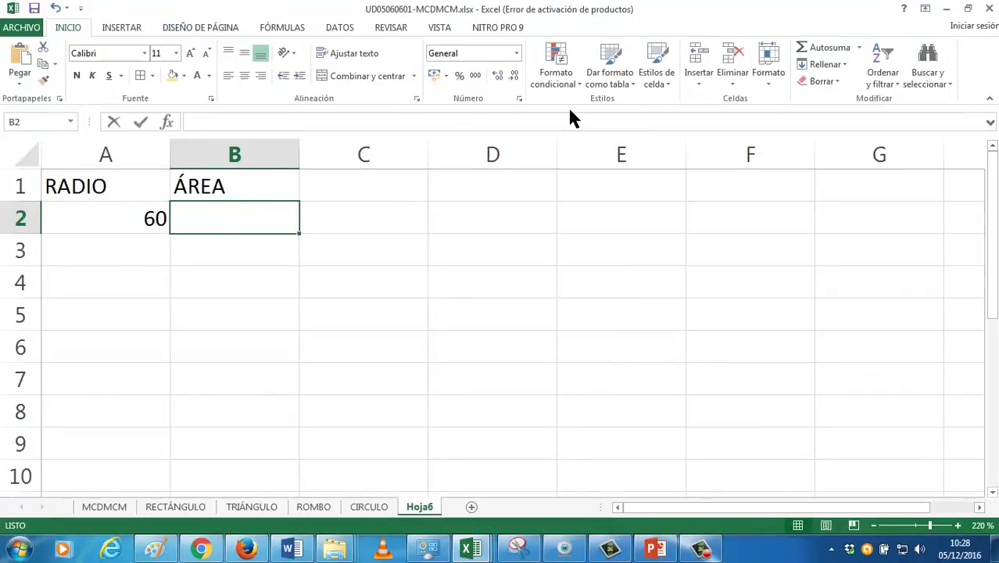
text(=PI)
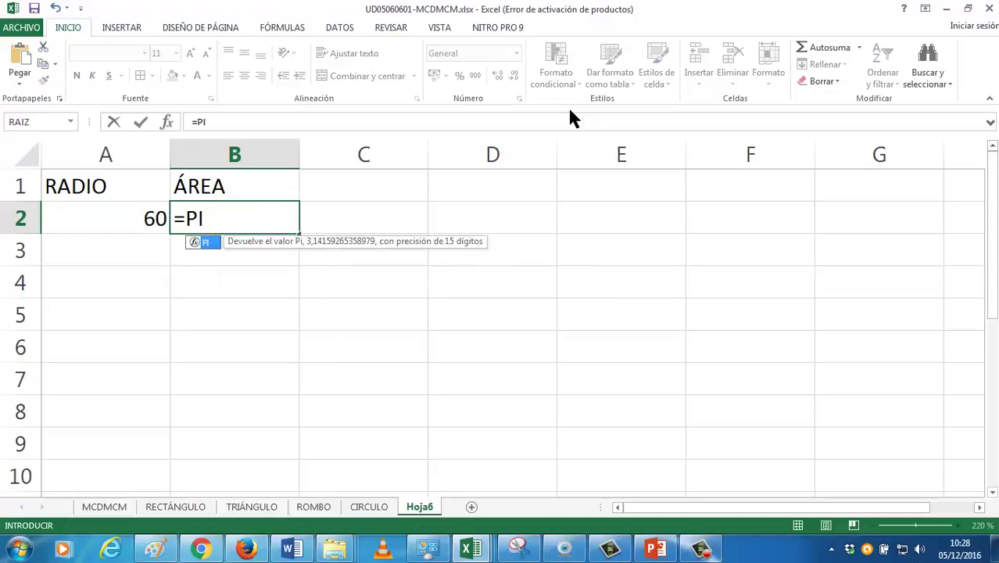
text(())
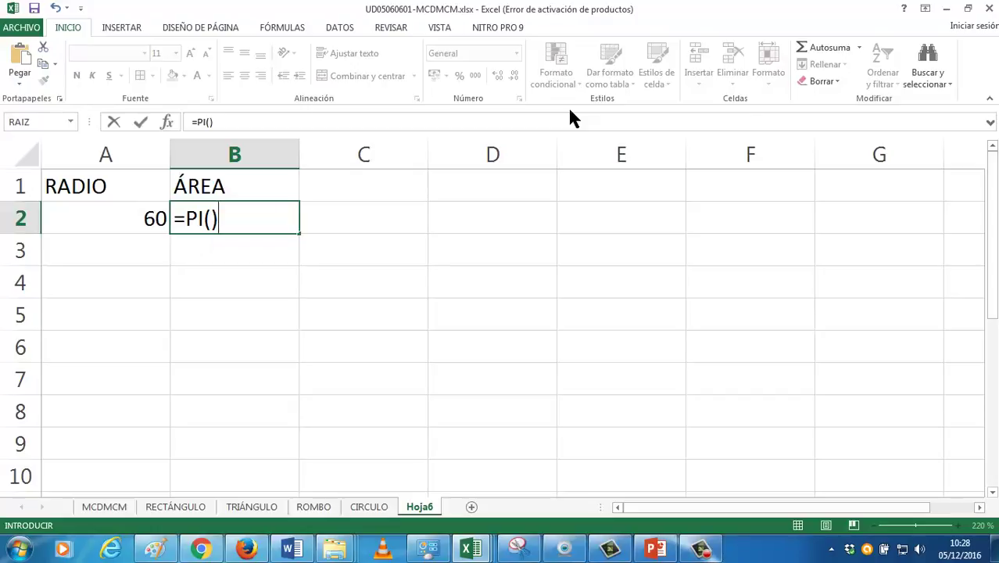
text(*)
click(140, 217)
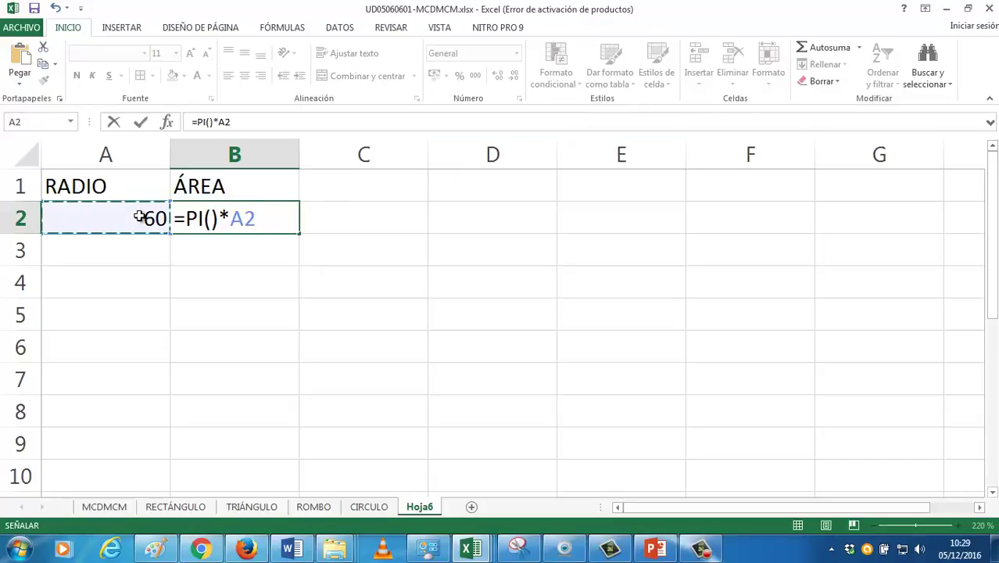
text(^2)
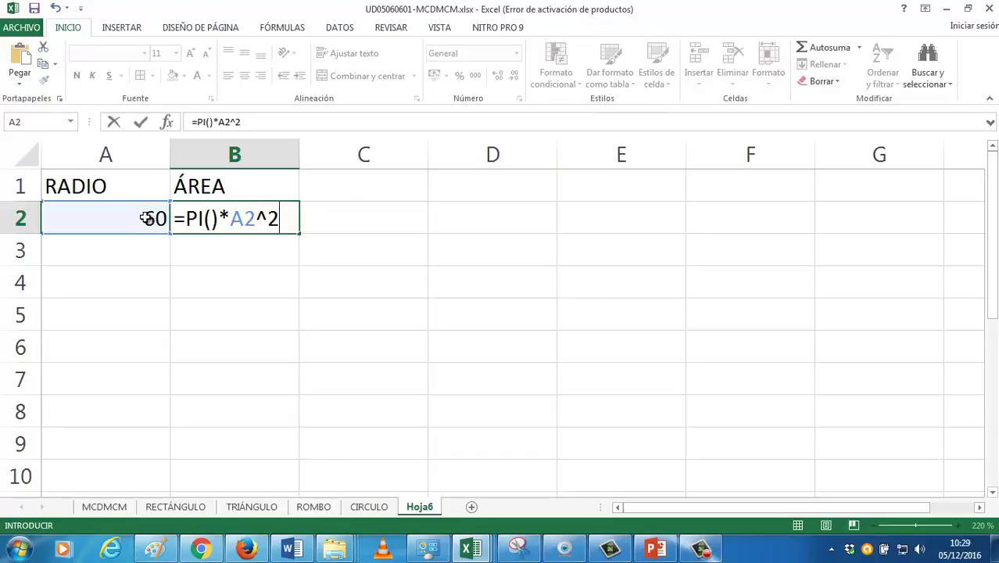
key(Return)
Check the radius in A2 and the area formula in B2.
click(145, 218)
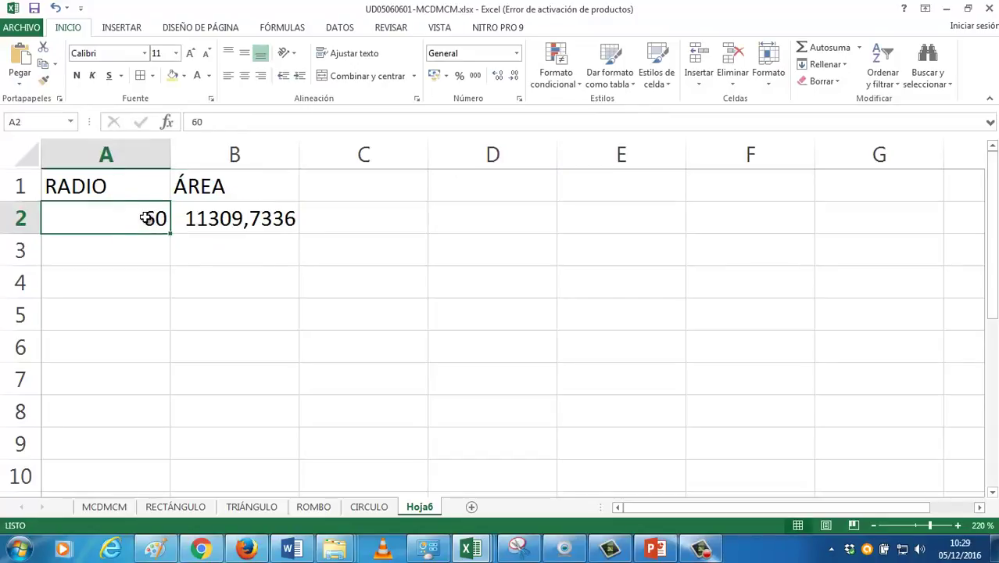
key(Right)
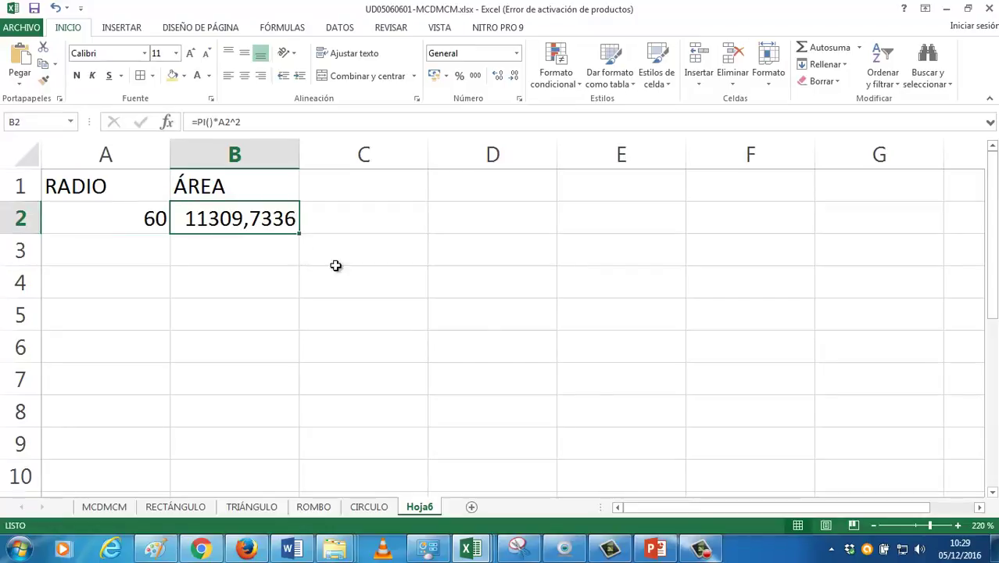
click(701, 550)
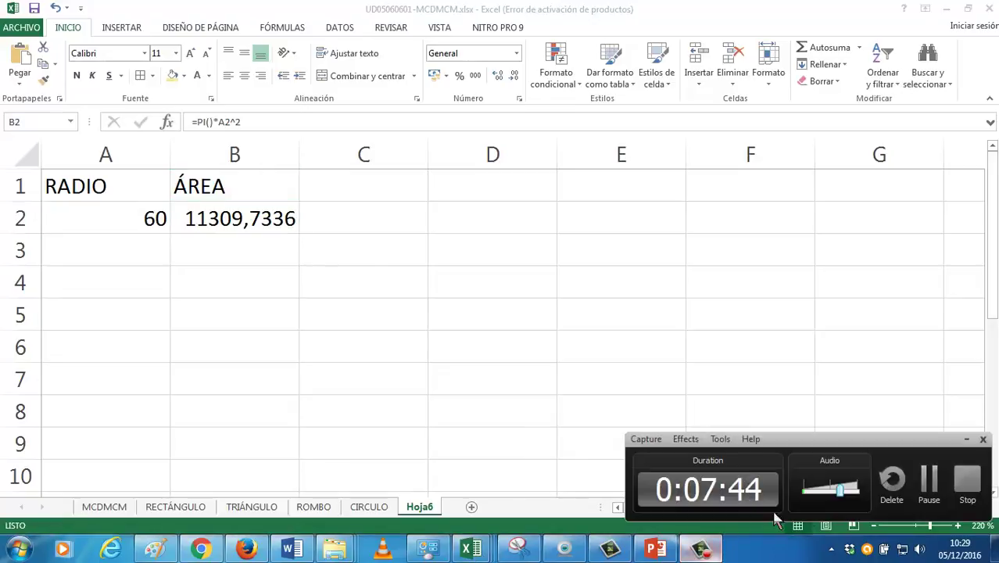